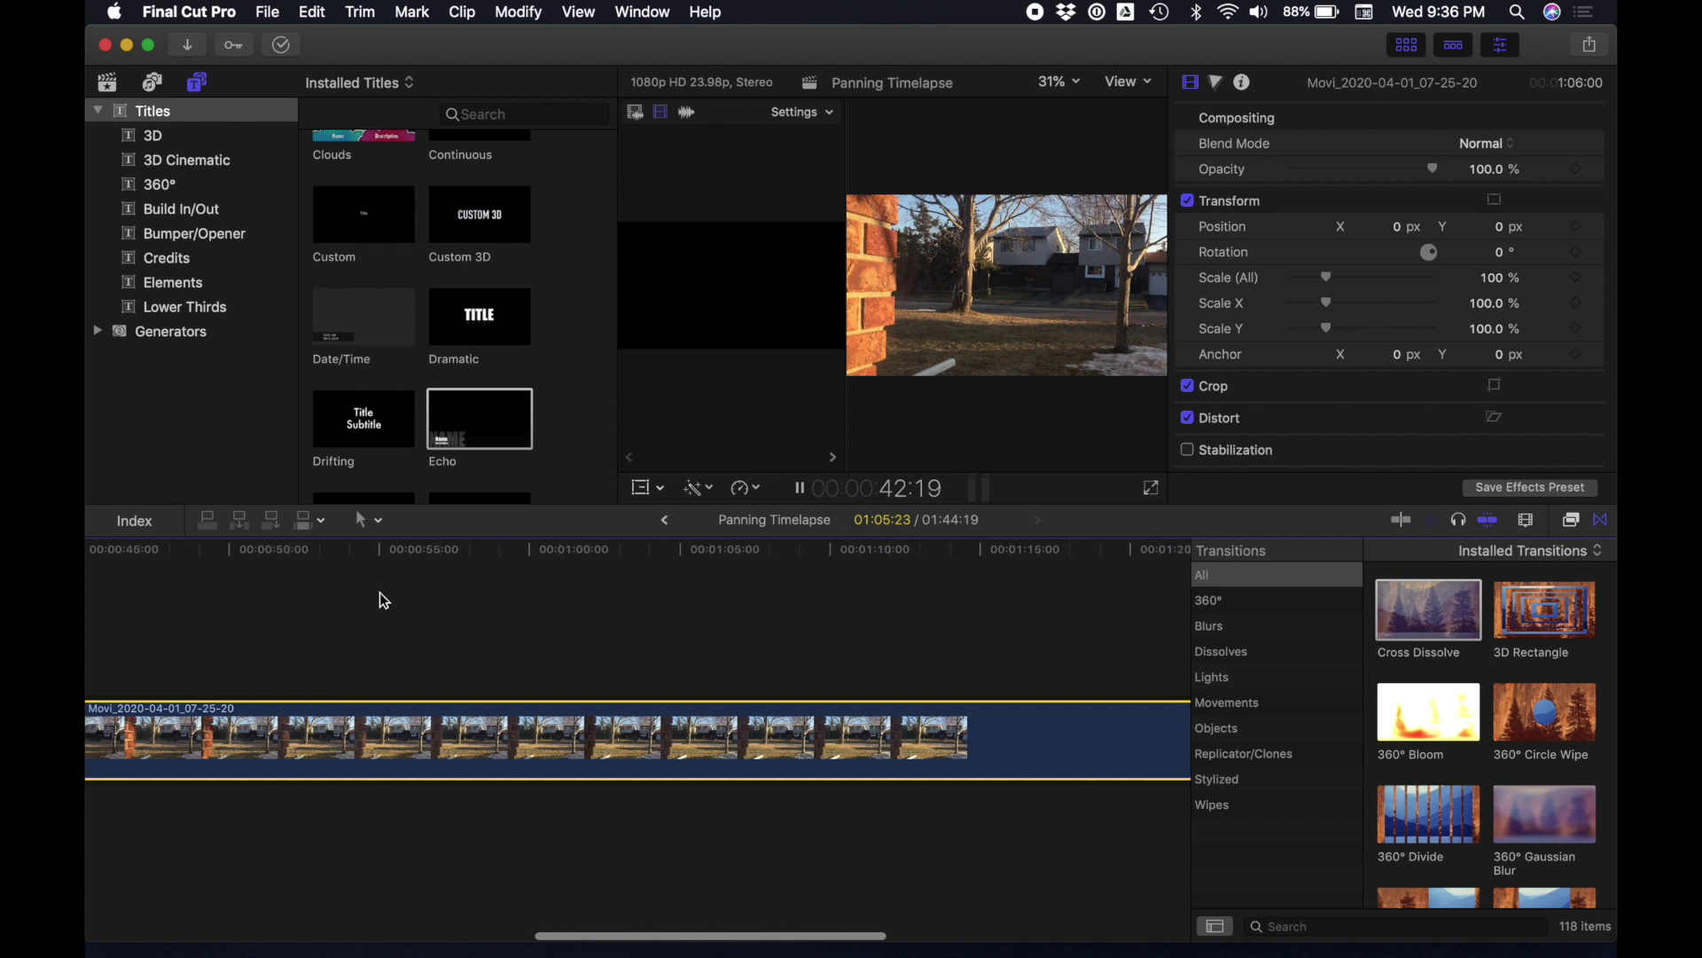
# - Play the Movi_2020-04-01_07-25-20 clip from several points along the timeline, stopping near its end at about 1:37
pyautogui.click(423, 542)
pyautogui.click(608, 549)
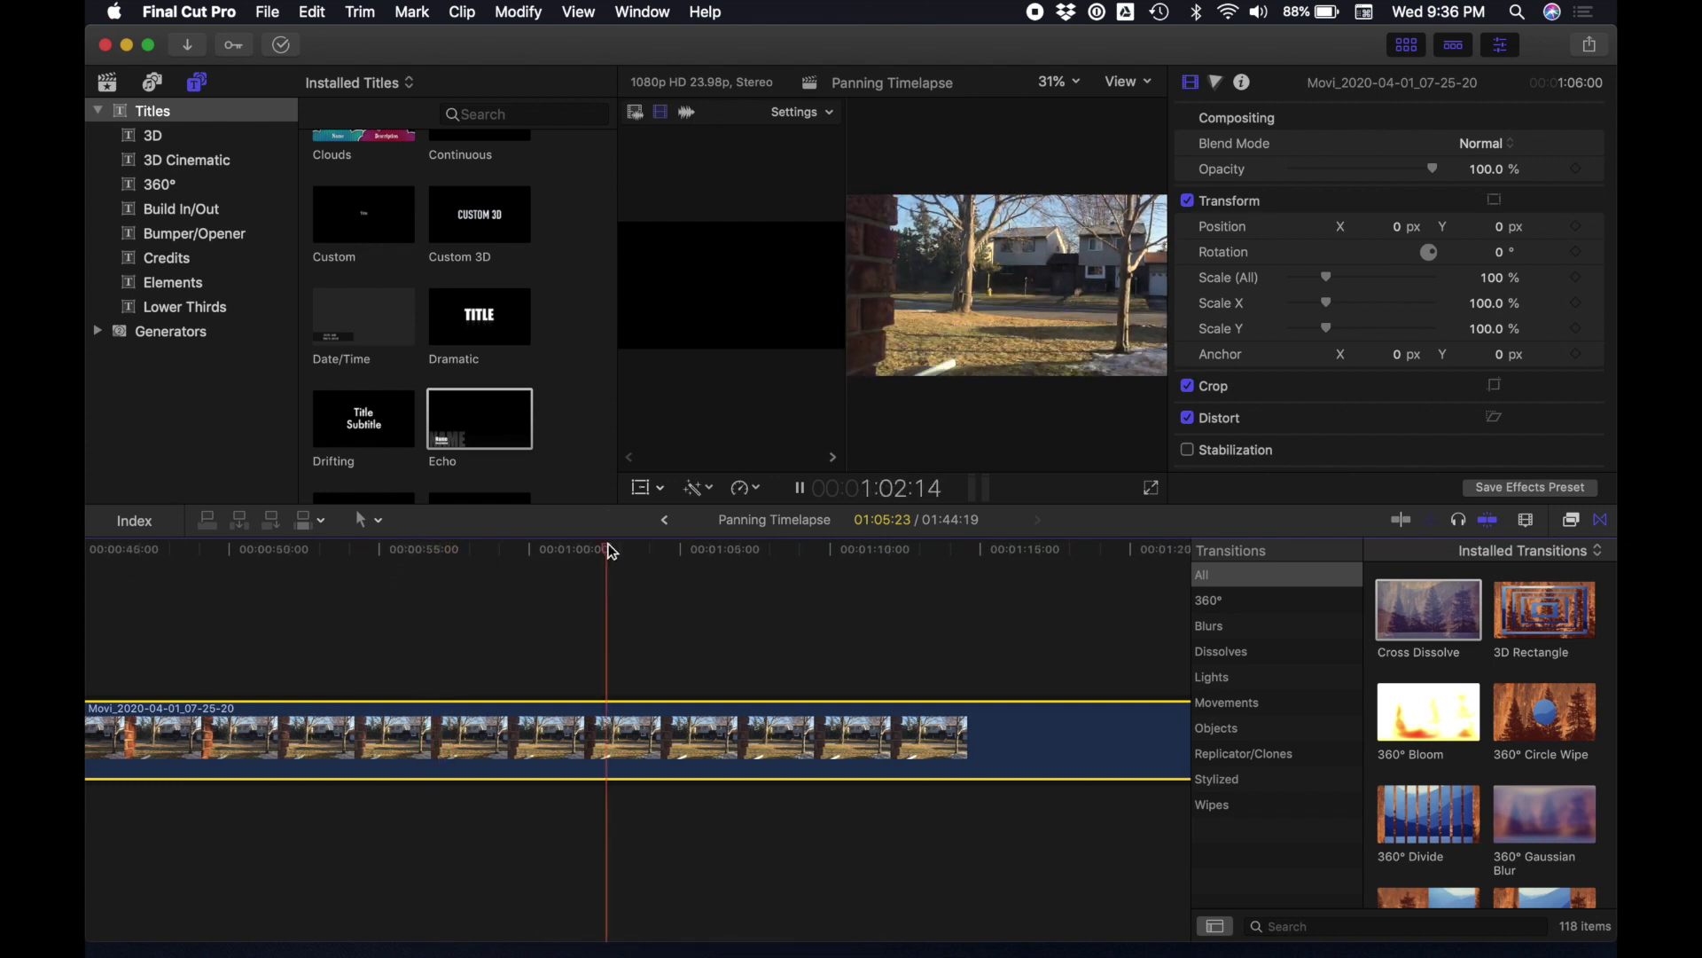
pyautogui.hscroll(3, 832, 556)
pyautogui.click(839, 550)
pyautogui.hscroll(4, 838, 549)
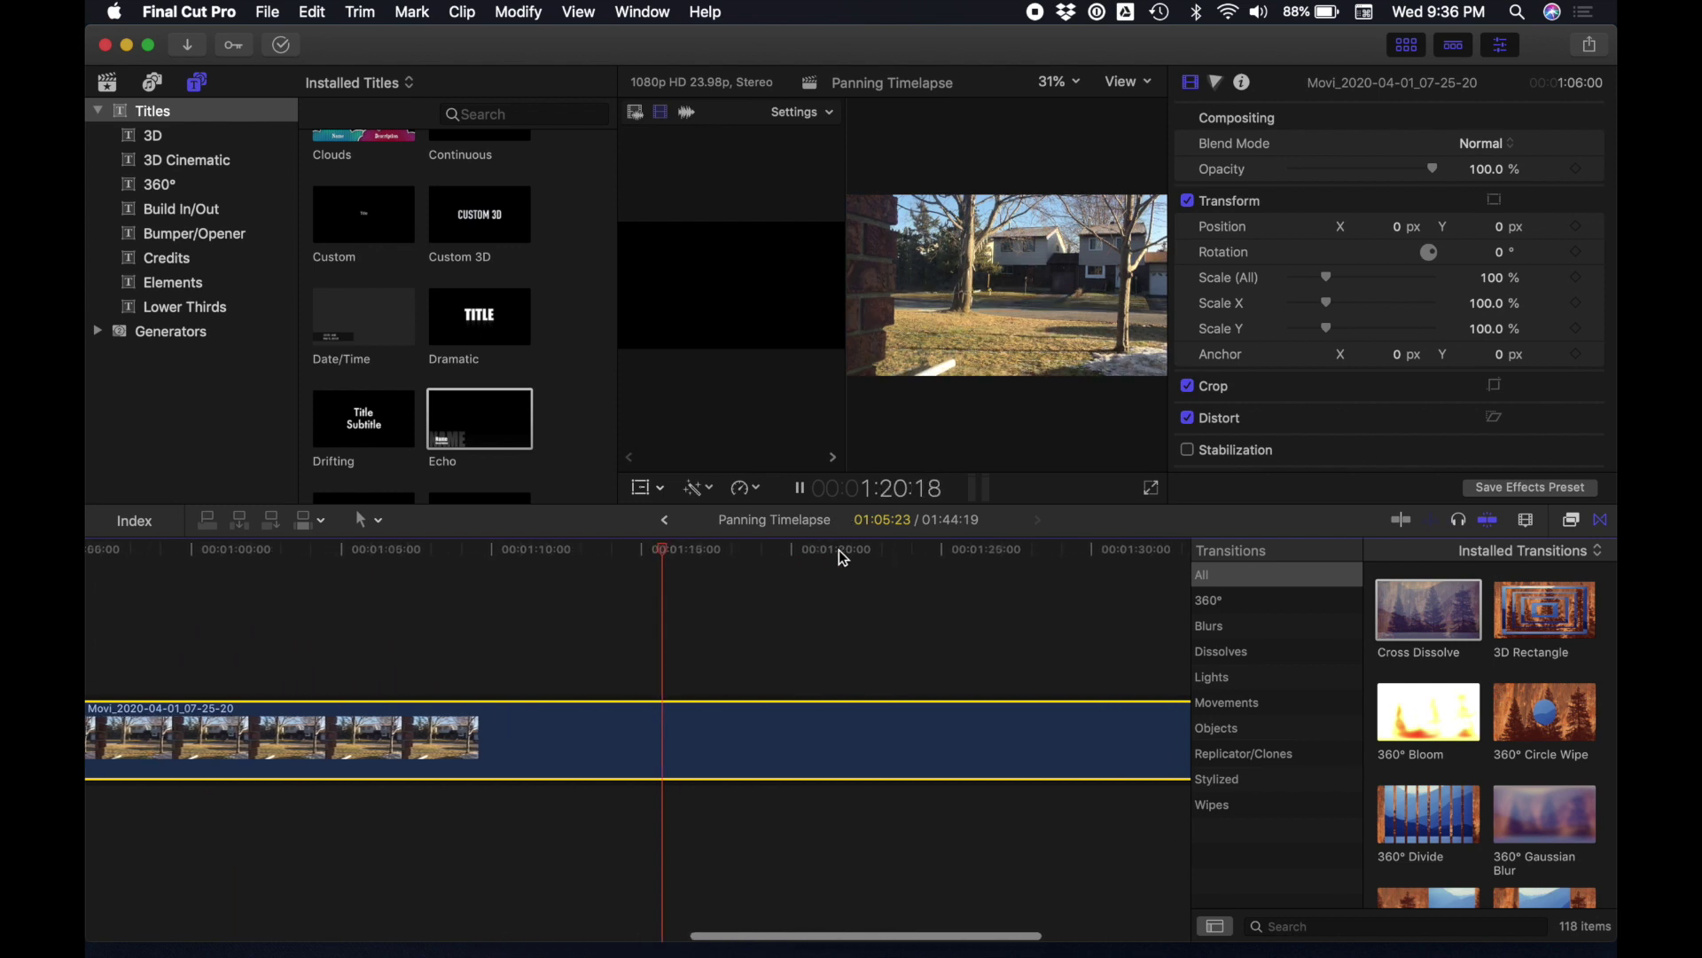
pyautogui.click(886, 550)
pyautogui.hscroll(3, 922, 558)
pyautogui.click(930, 549)
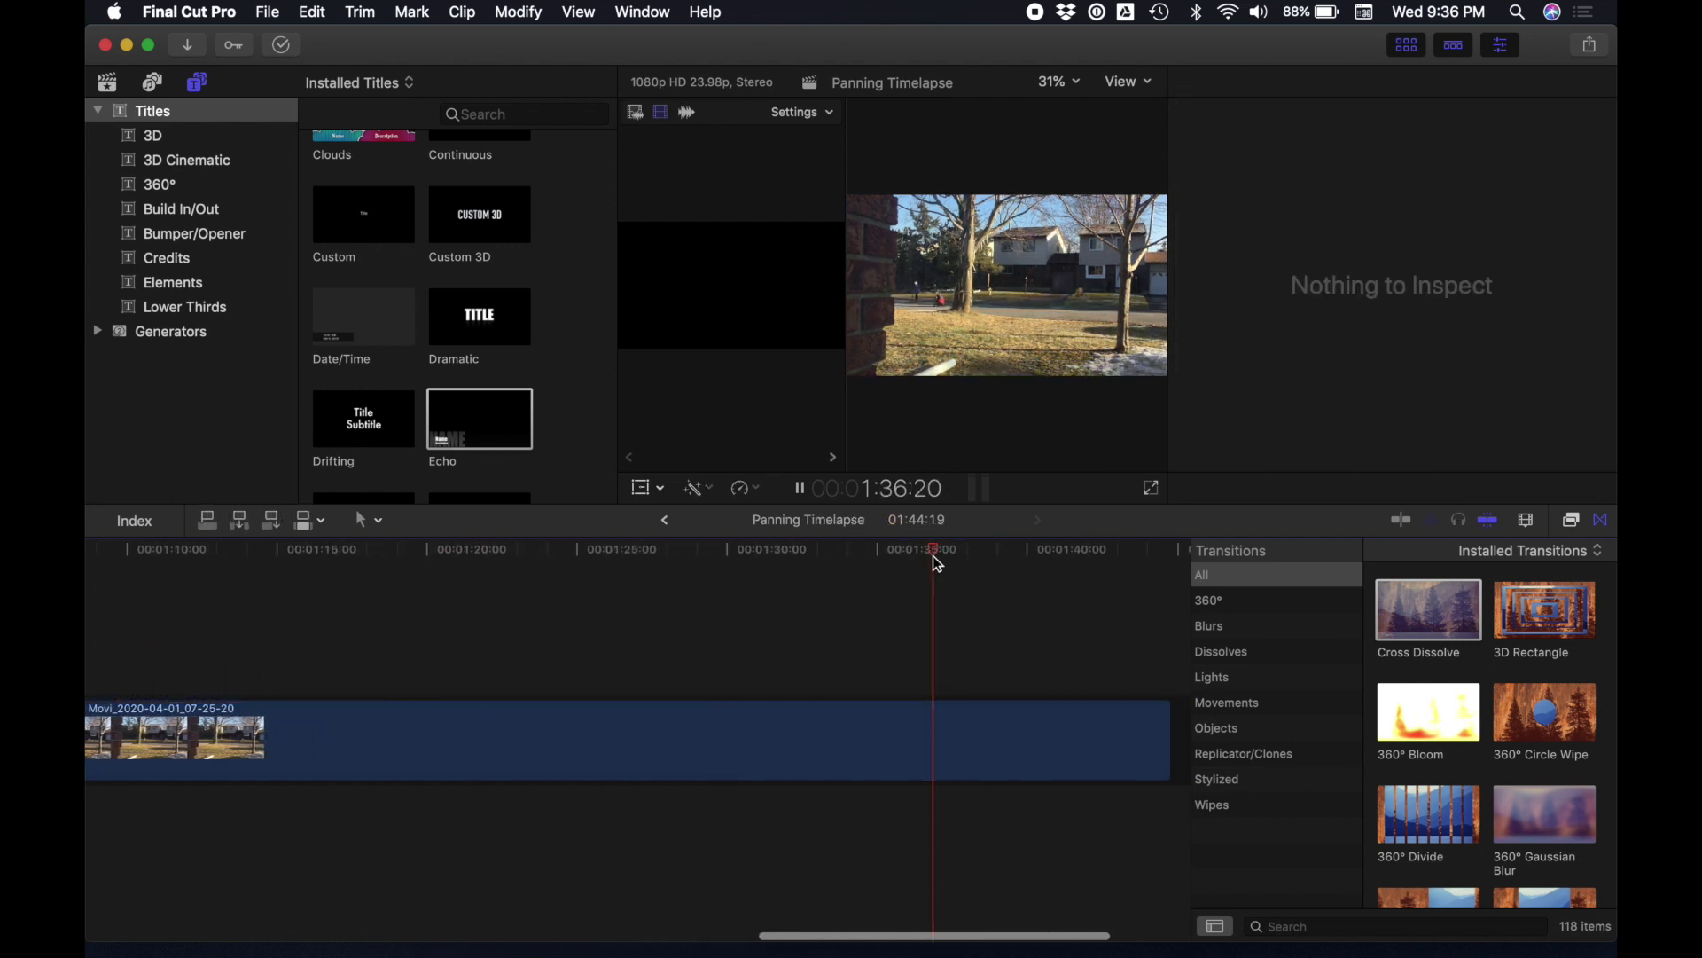
pyautogui.press('space')
# - Select the Movi_2020-04-01_07-25-20 clip and retime it to the Fast 2x preset
pyautogui.click(922, 715)
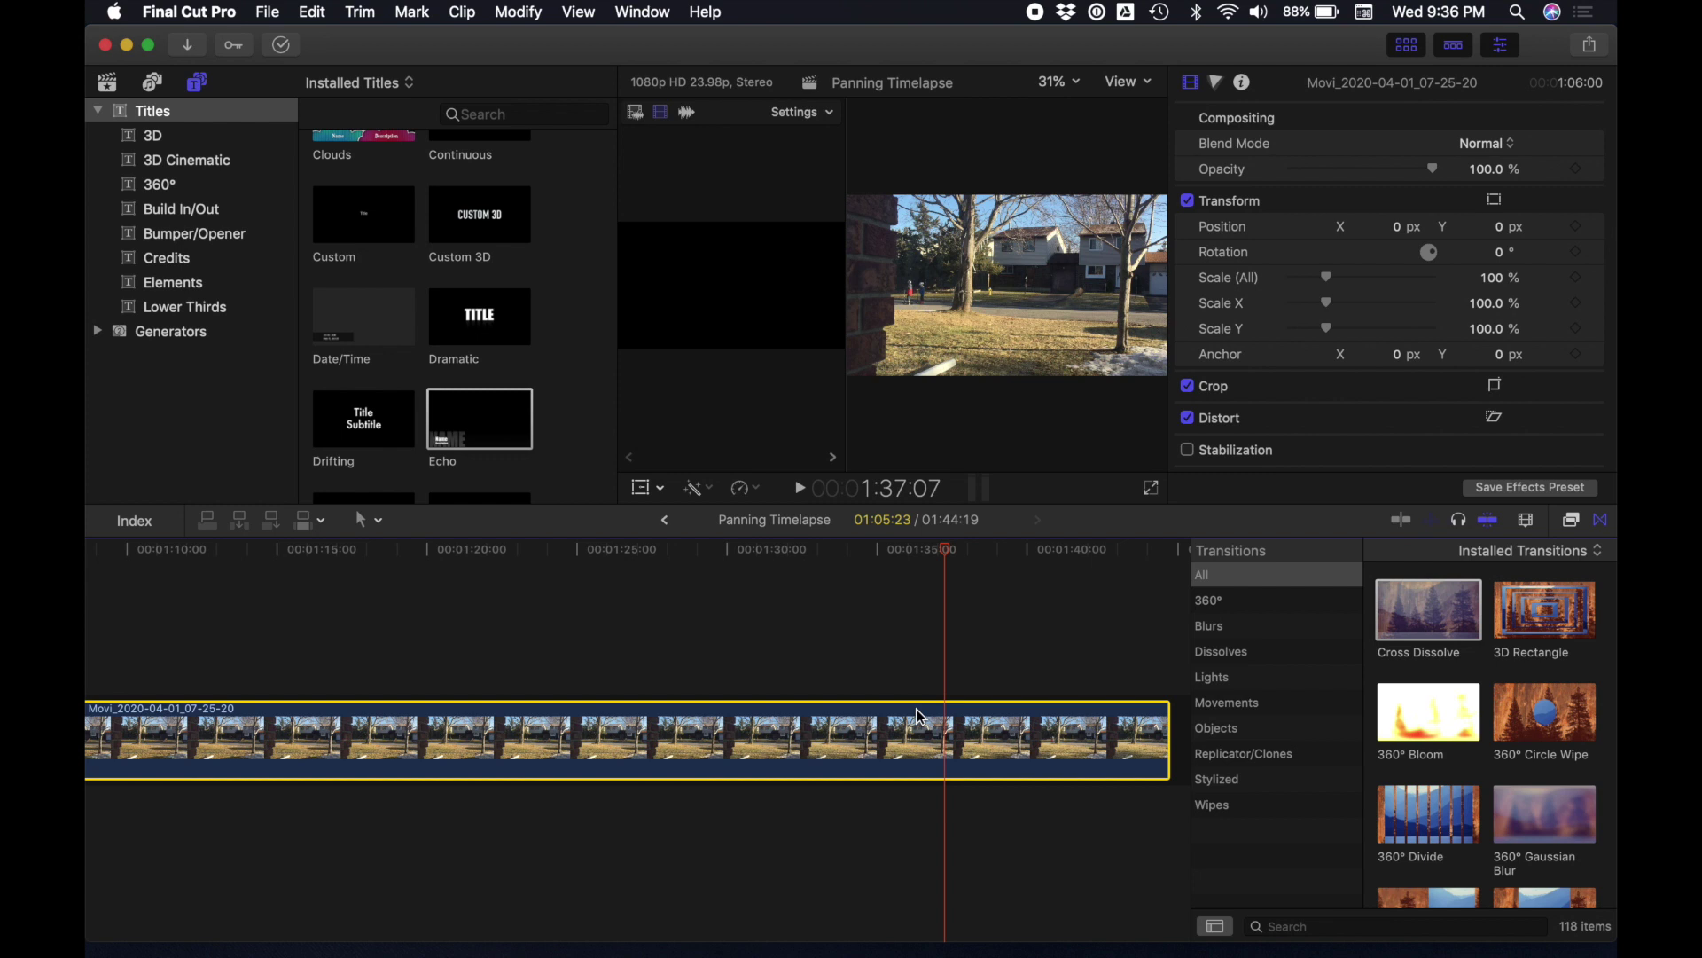
pyautogui.hscroll(-3, 919, 717)
pyautogui.hscroll(5, 919, 716)
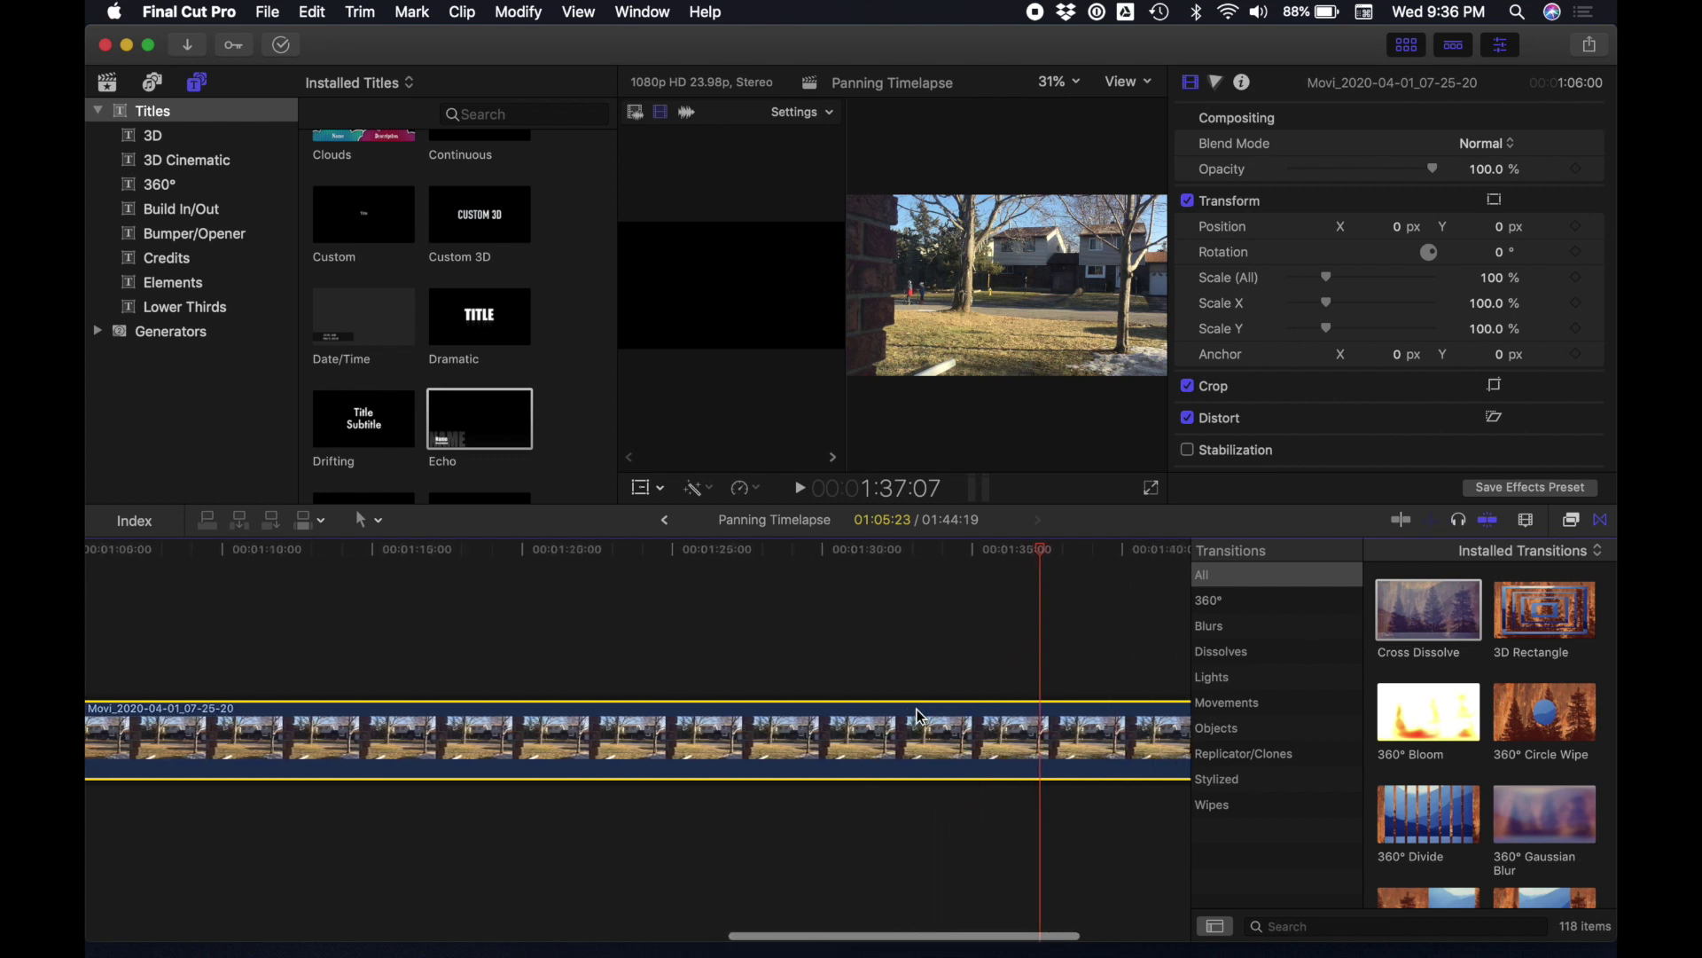
pyautogui.hscroll(2, 922, 716)
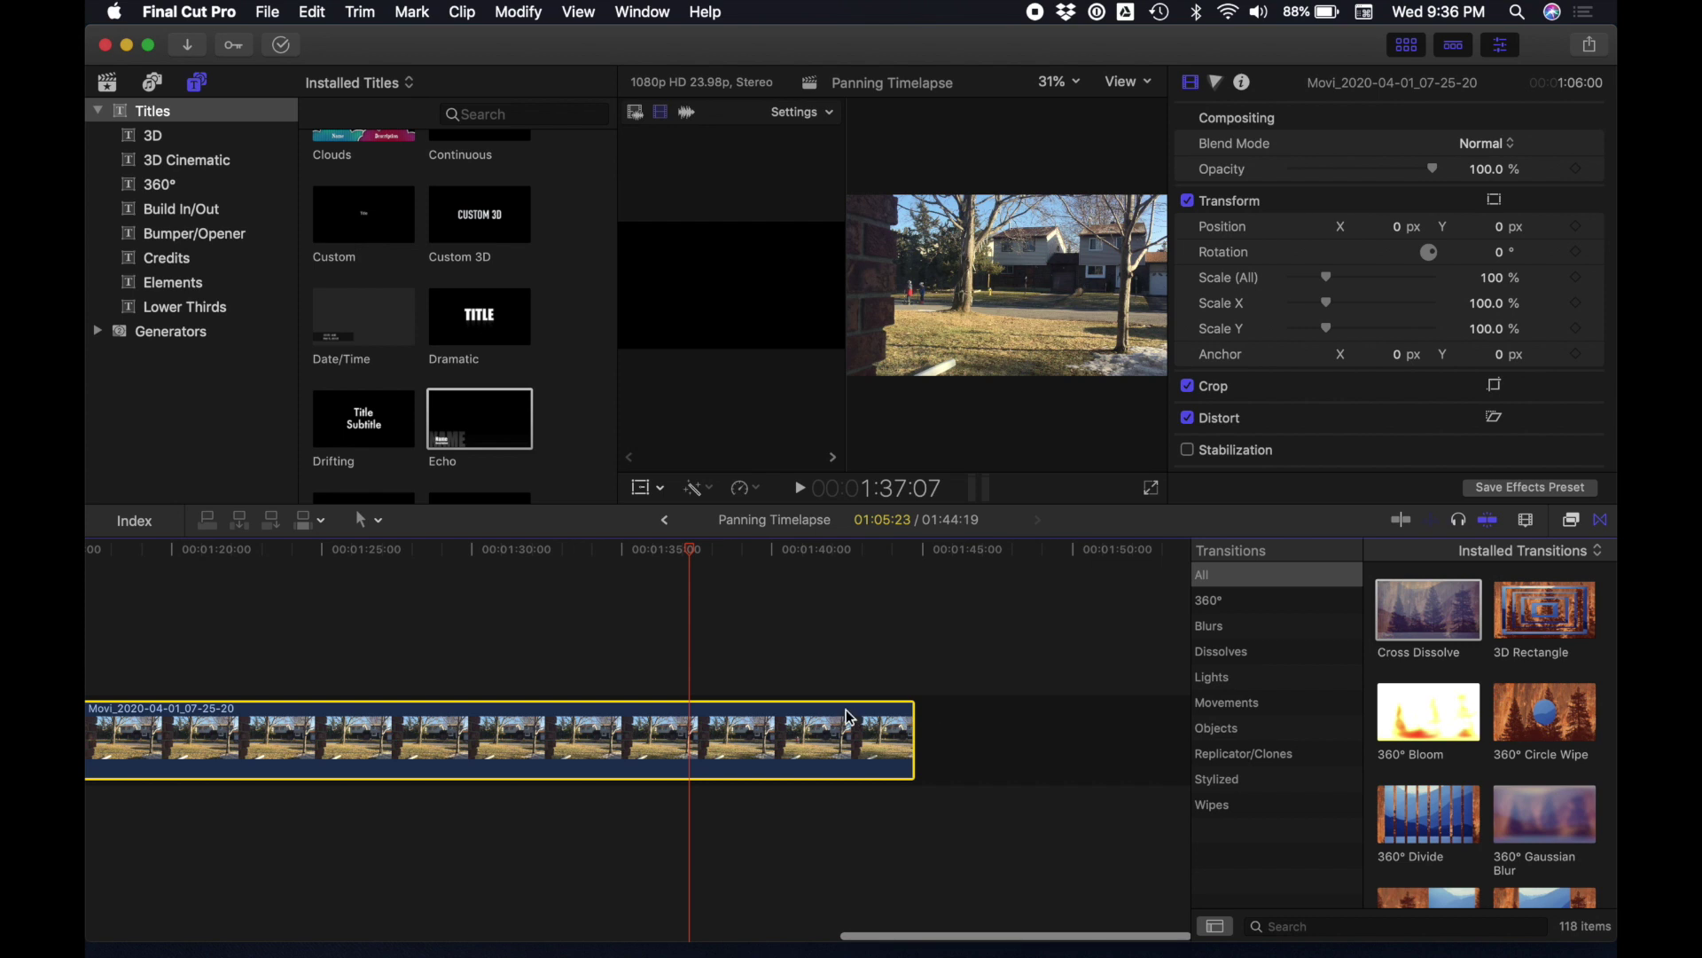
pyautogui.hscroll(-2, 851, 716)
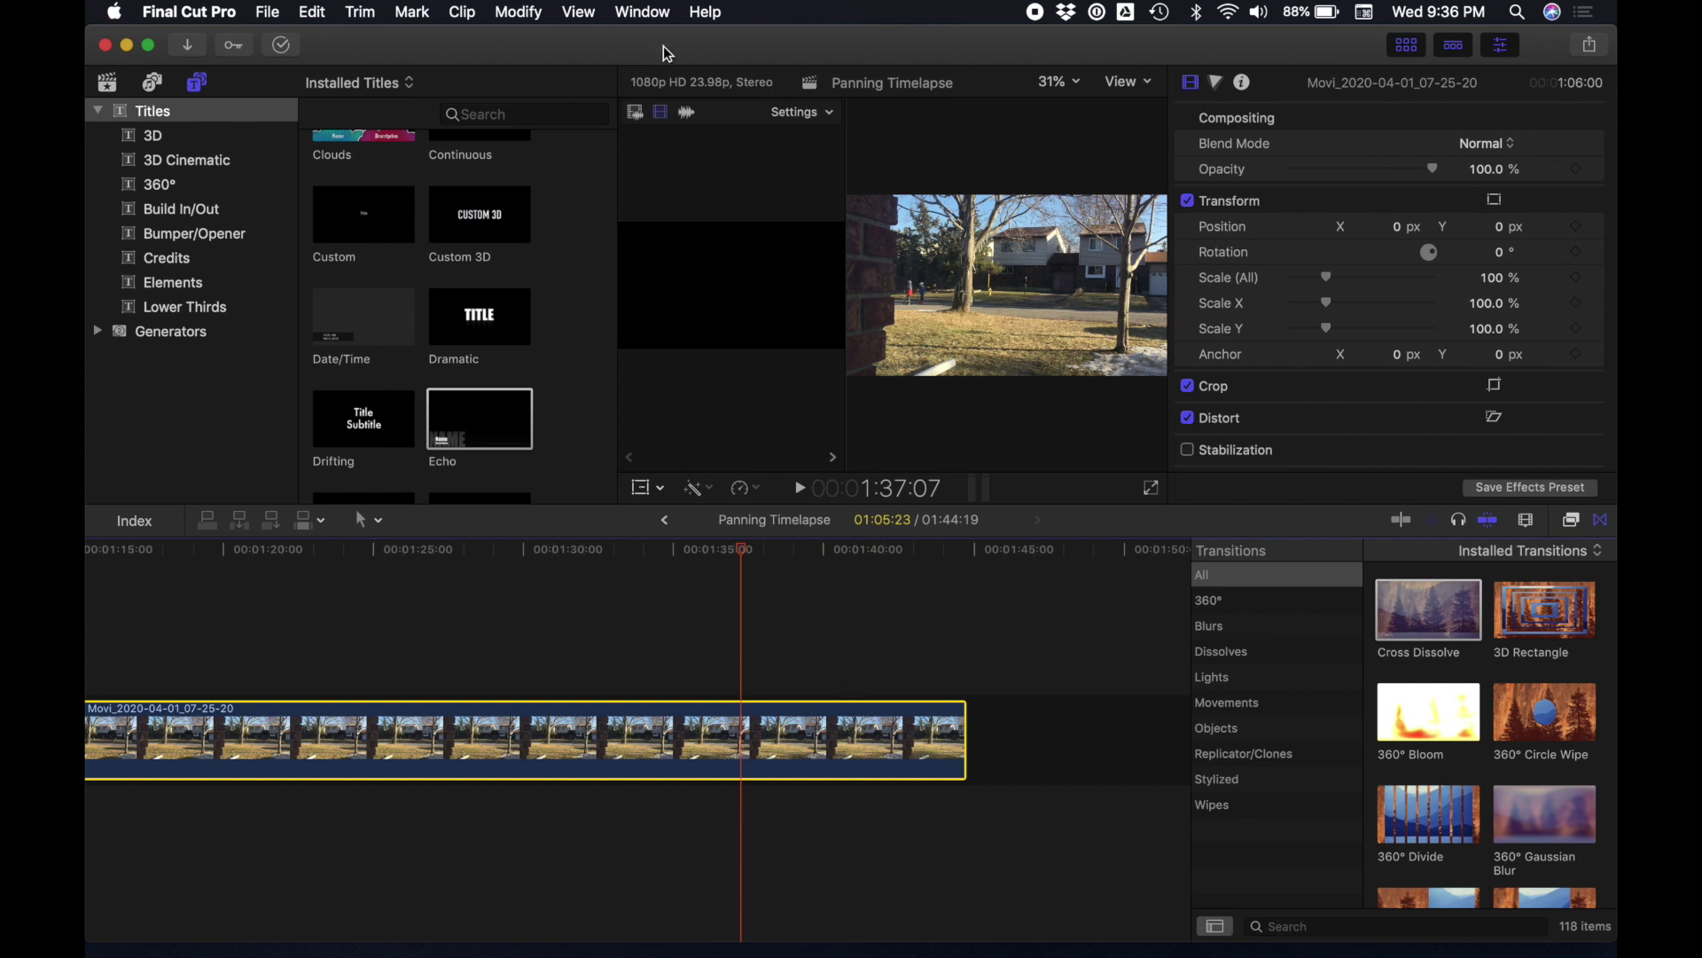
pyautogui.click(704, 12)
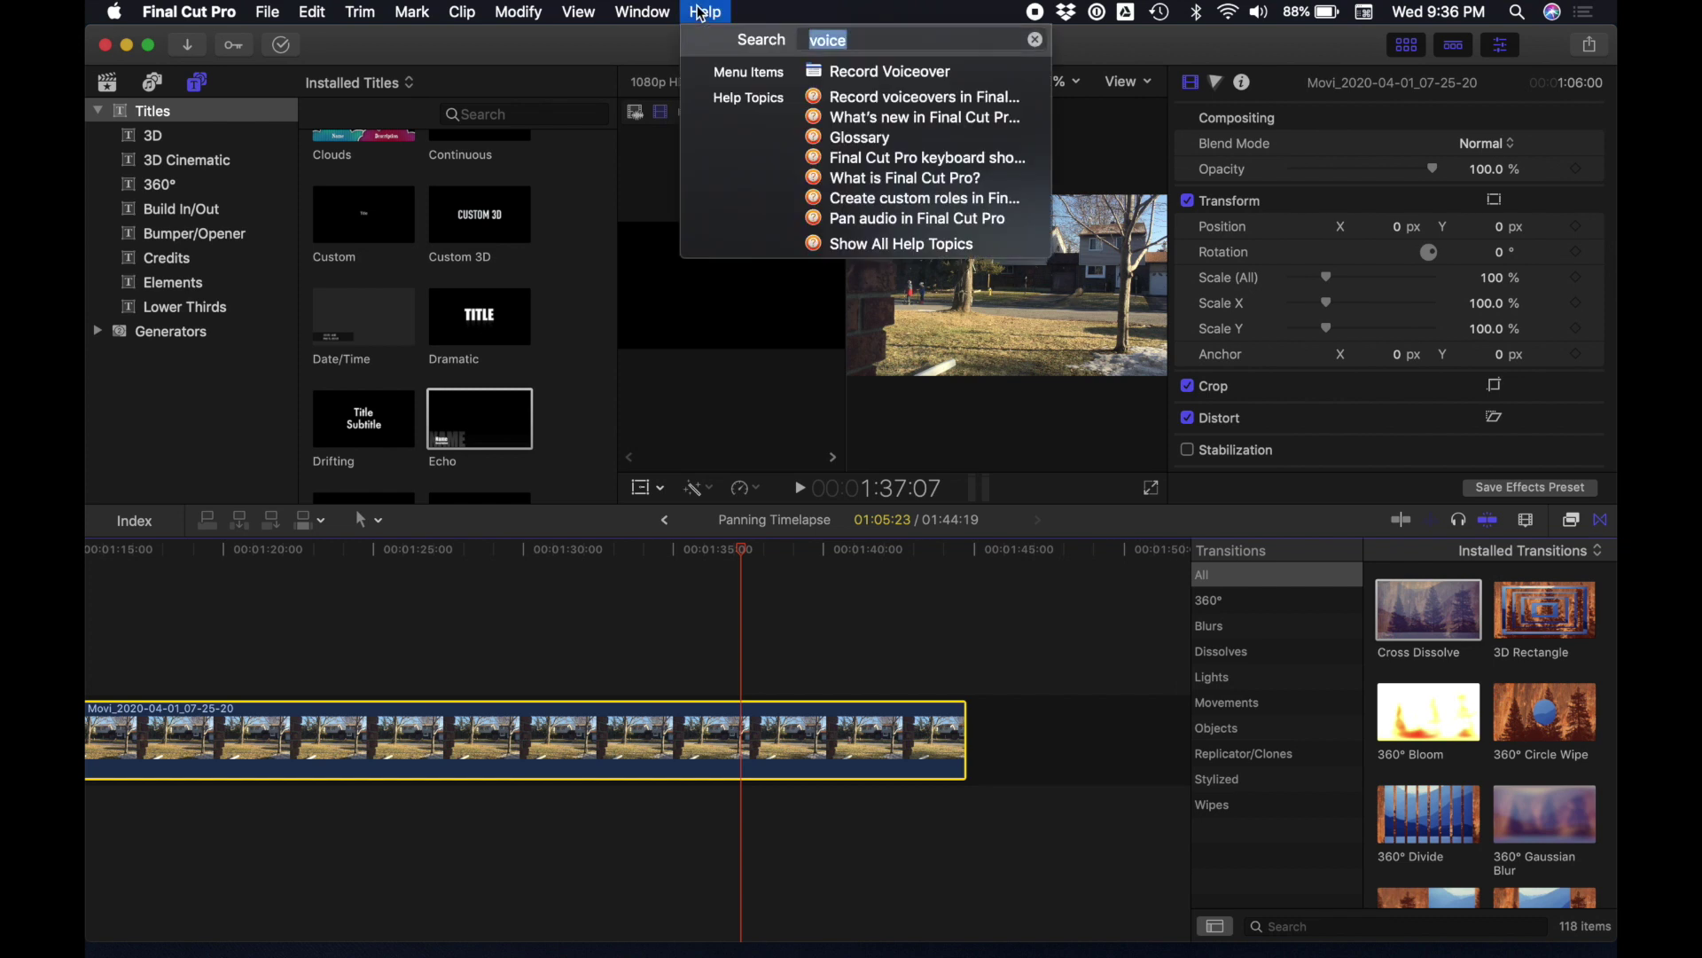
pyautogui.moveTo(518, 8)
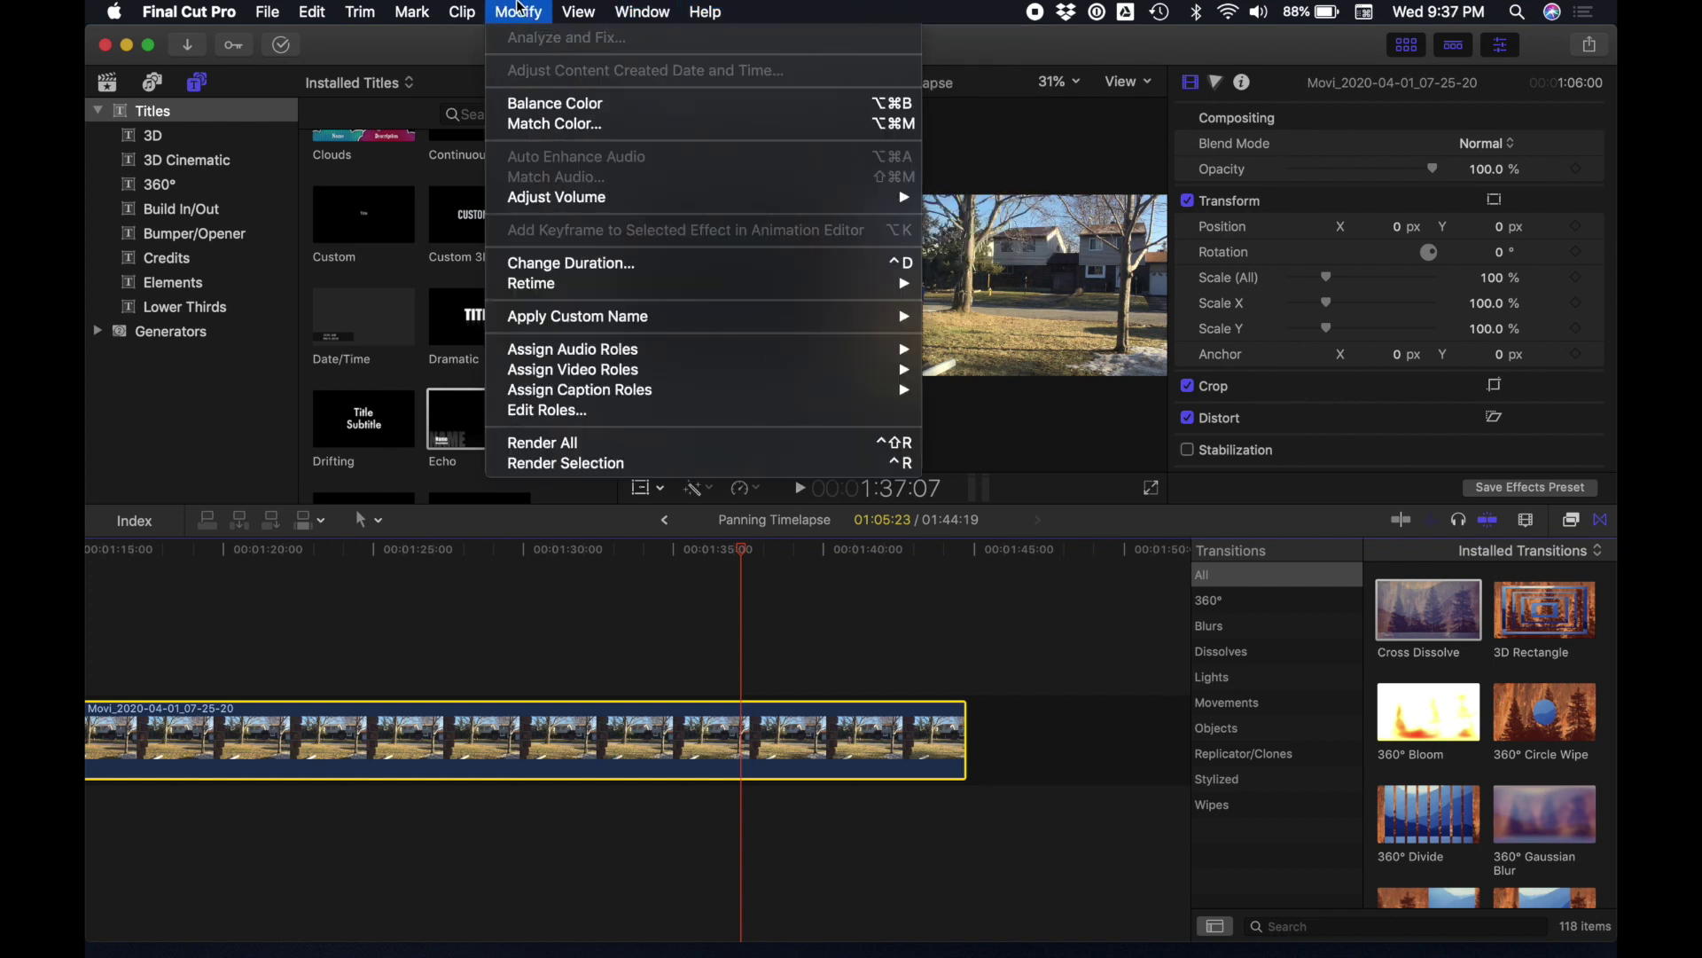
pyautogui.moveTo(556, 286)
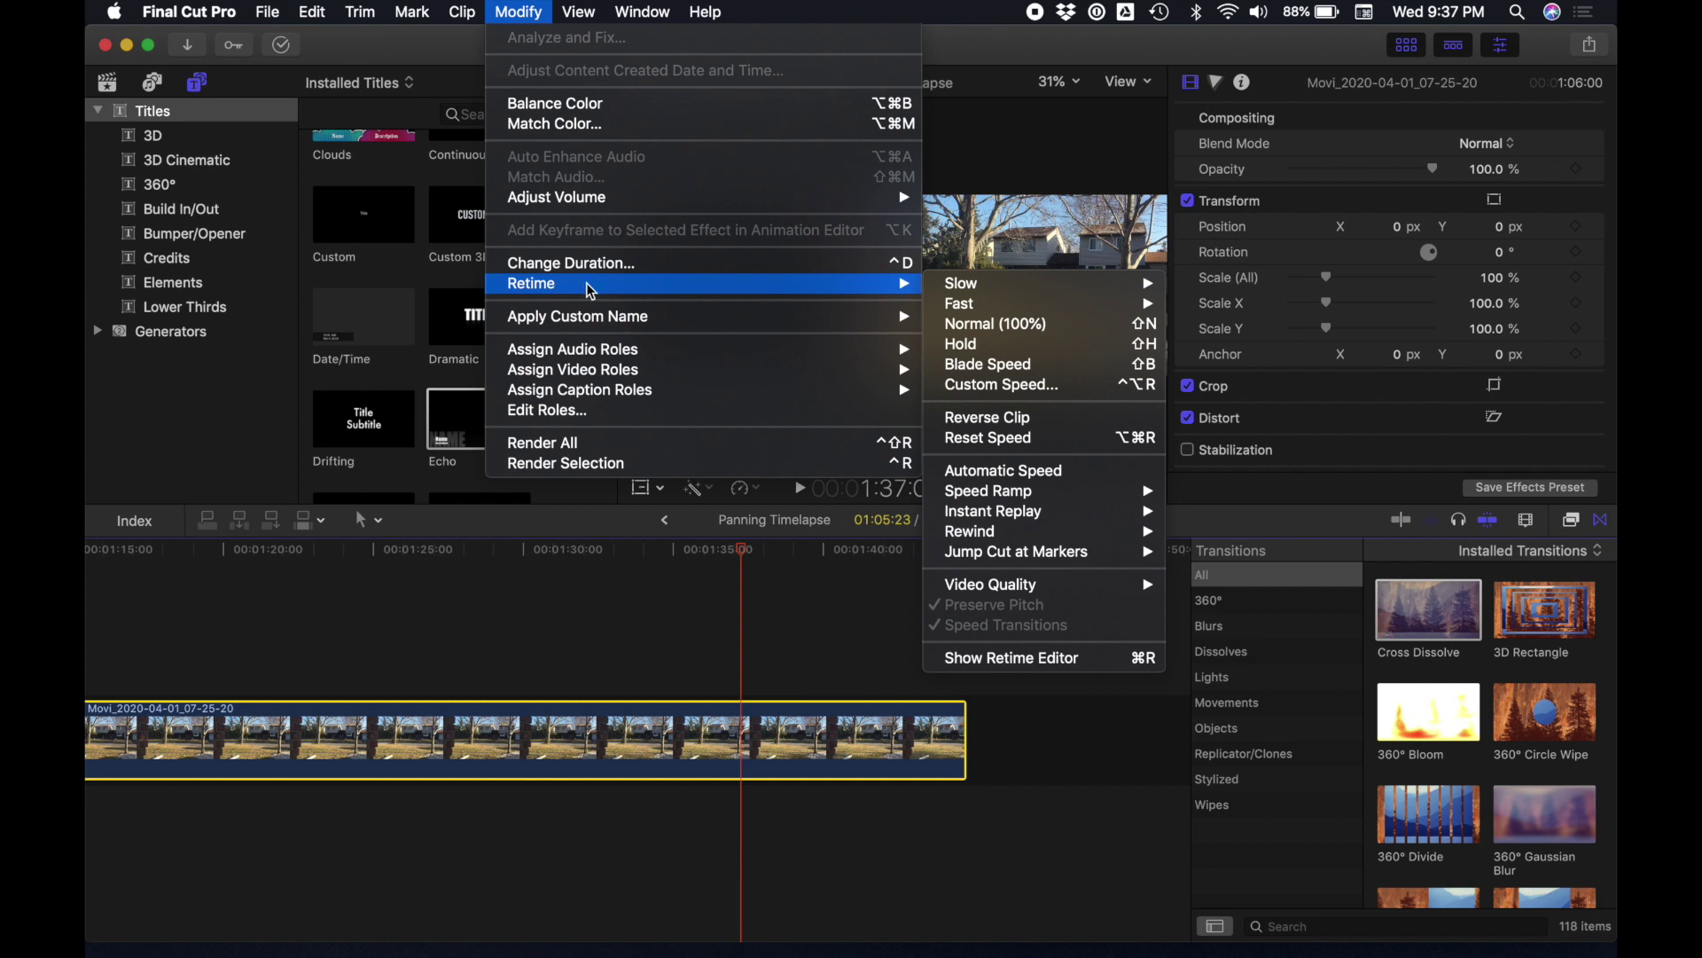
pyautogui.moveTo(1013, 306)
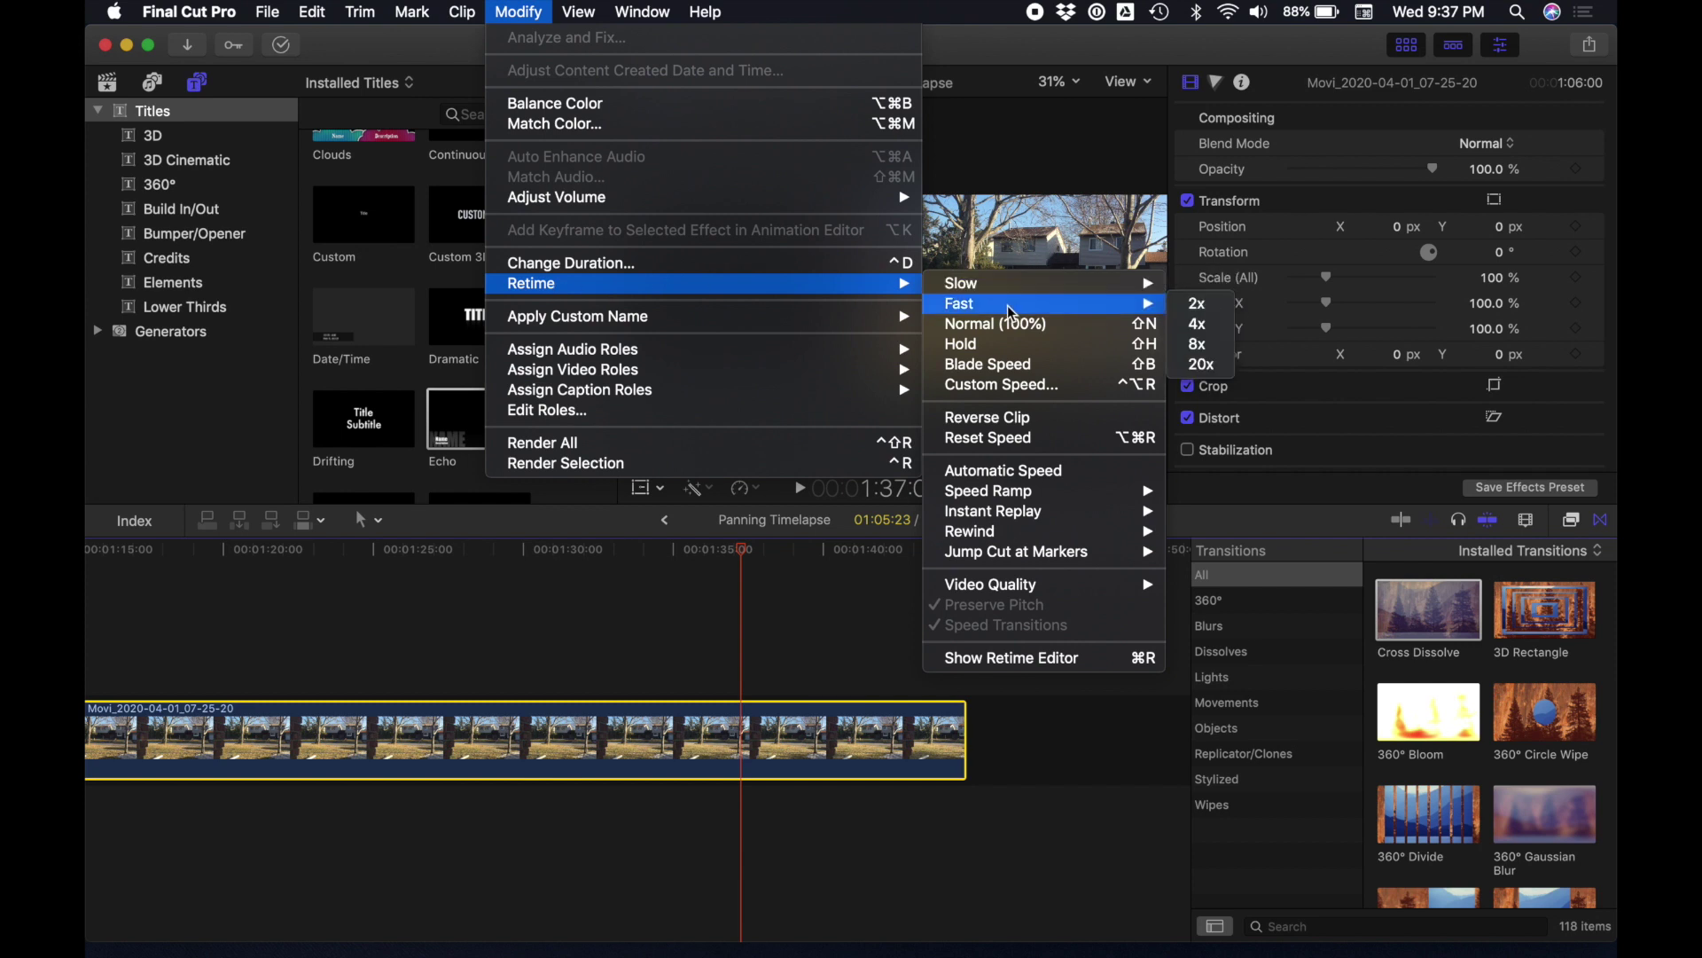
pyautogui.click(1214, 310)
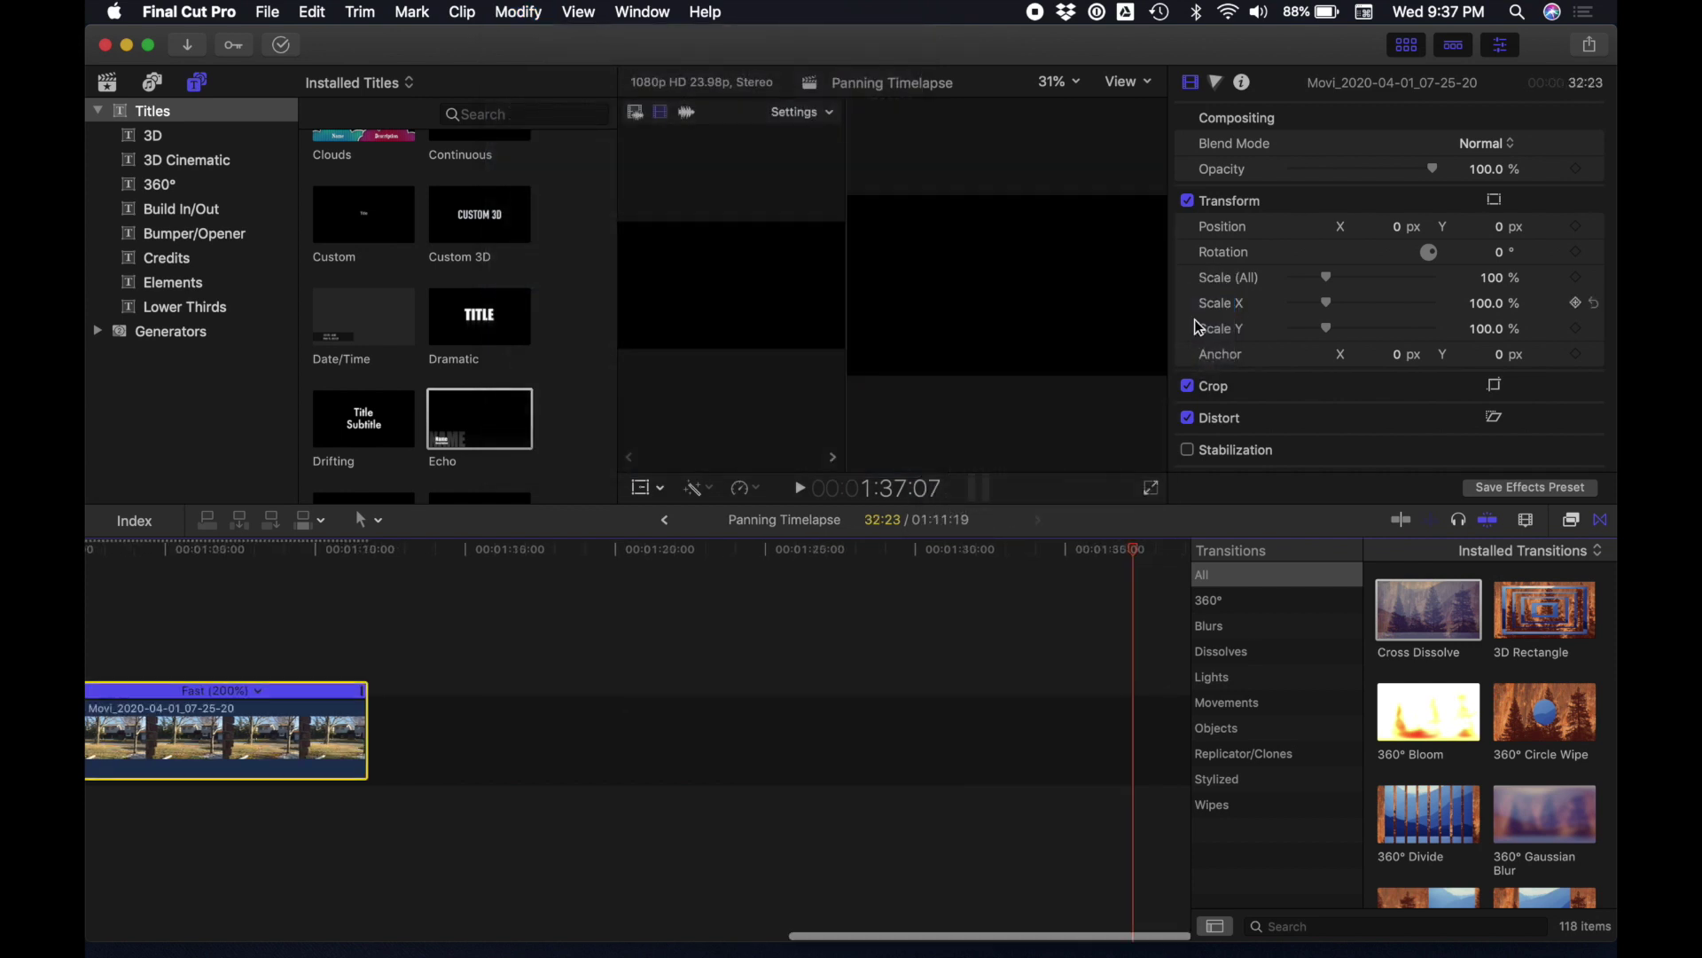
# - Shorten the retimed clip from its end to raise its speed to about 219%
pyautogui.hscroll(-10, 957, 545)
pyautogui.hscroll(-6, 957, 545)
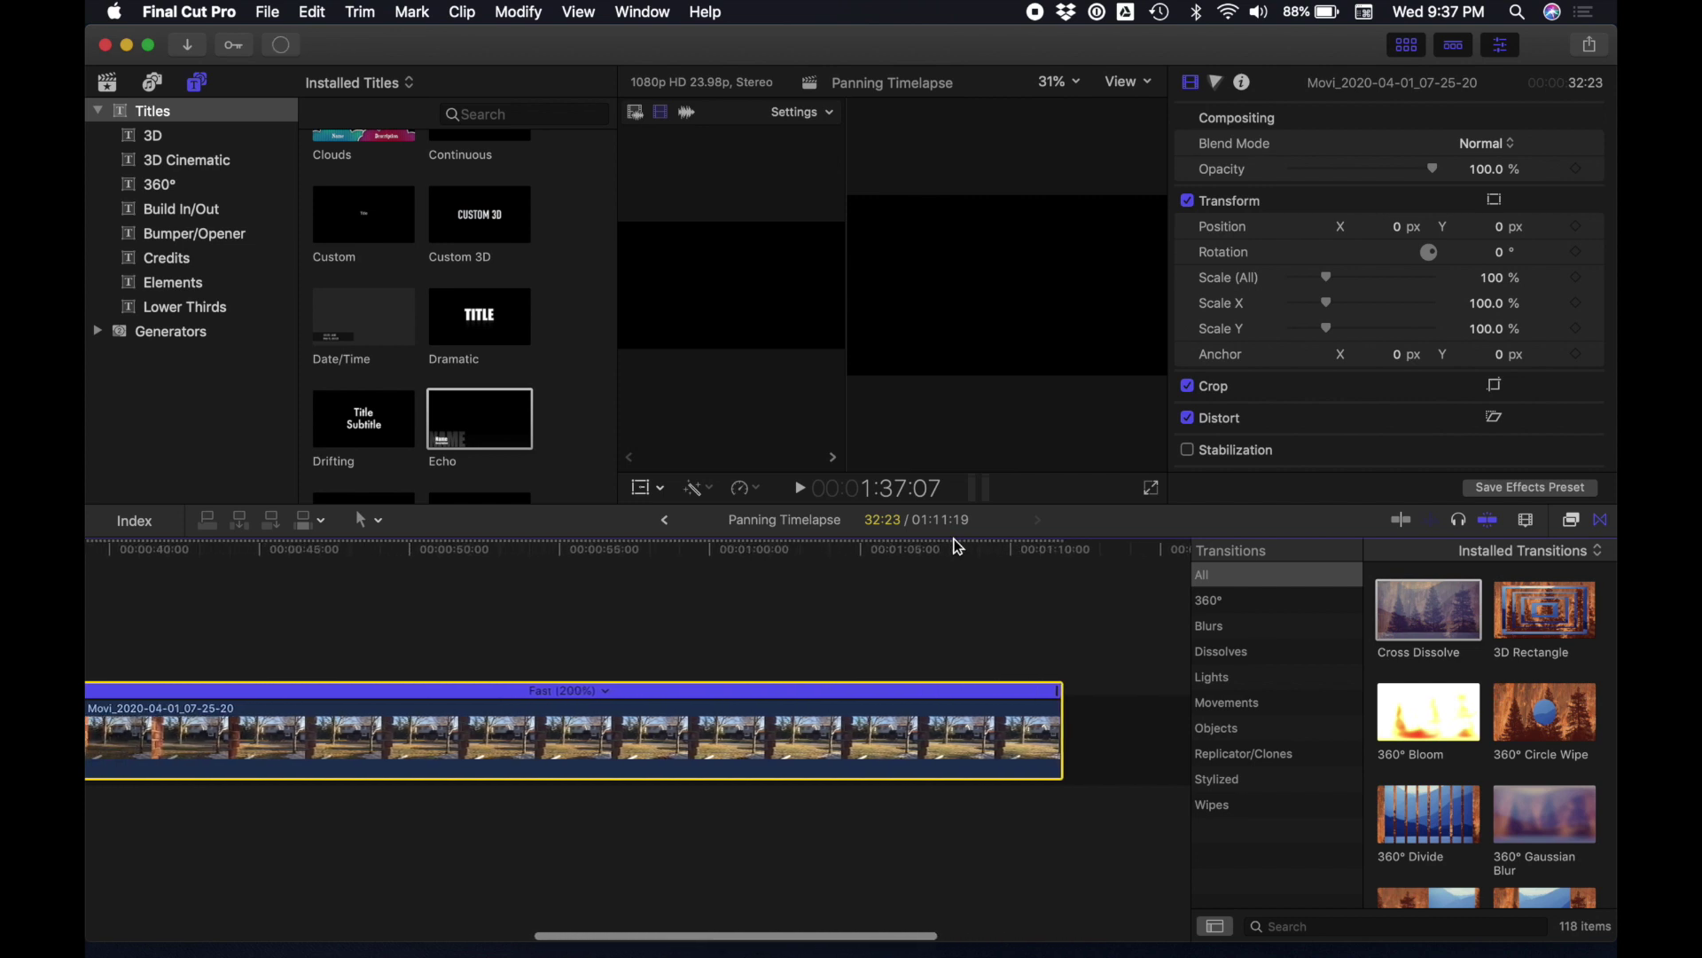
pyautogui.moveTo(1064, 701); pyautogui.dragTo(972, 697)
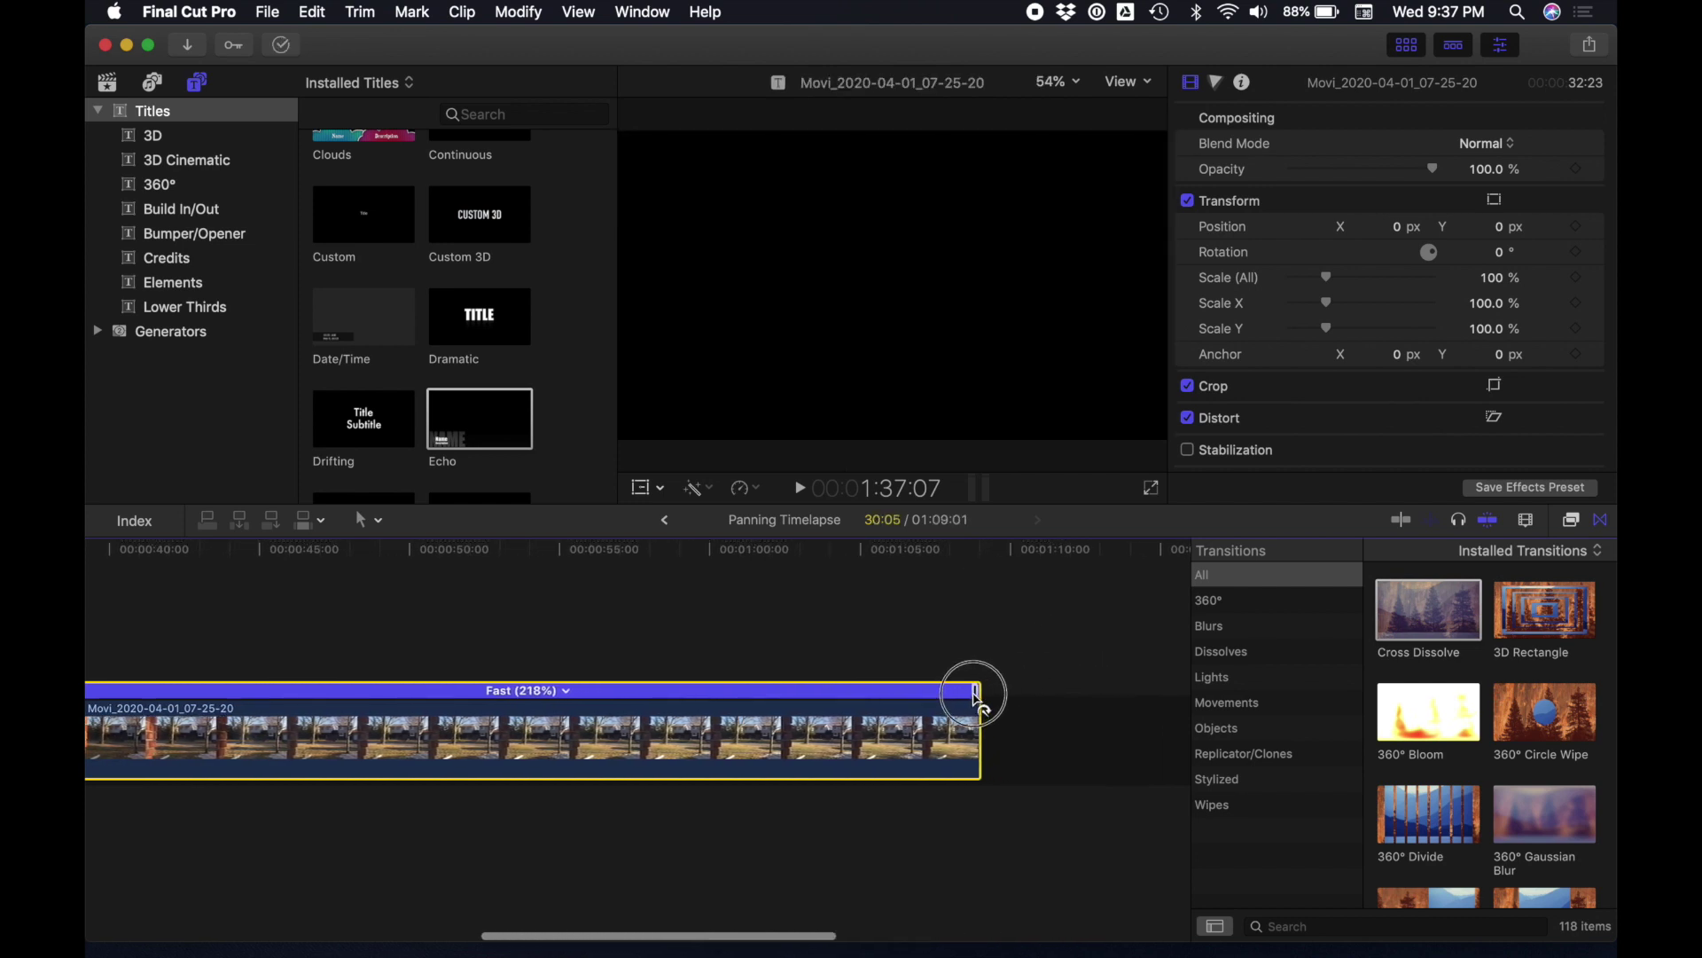
pyautogui.hscroll(-4, 976, 700)
pyautogui.hscroll(-1, 1010, 697)
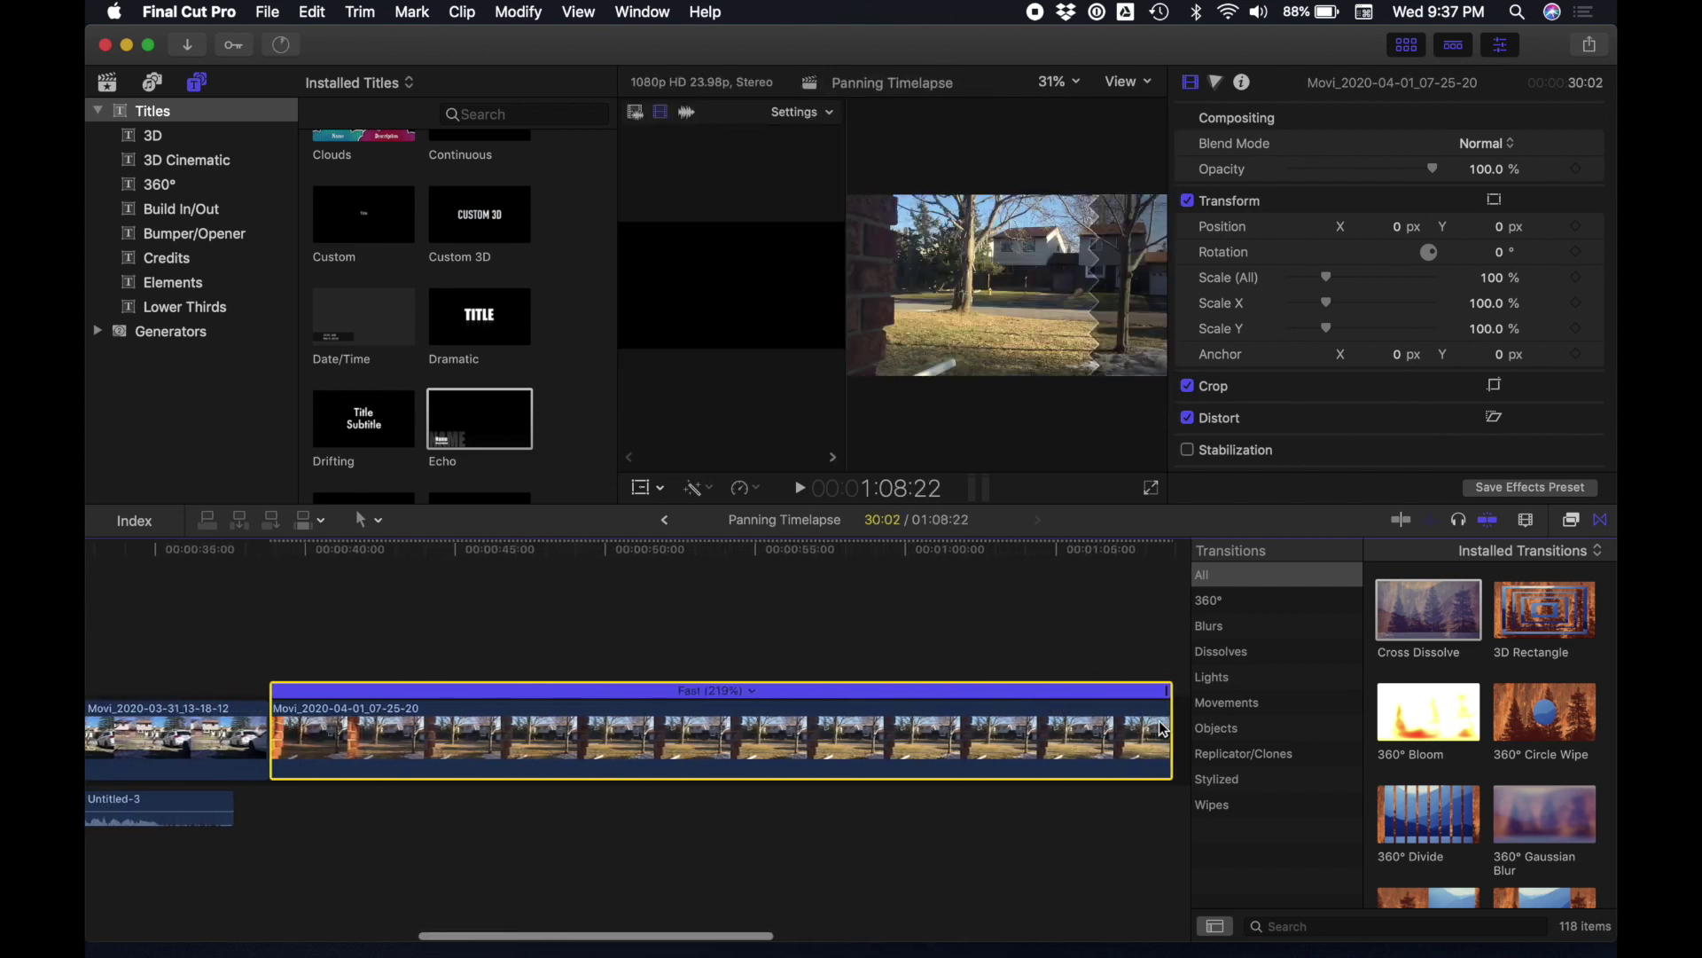
# - Shorten the retimed clip further to about 25 seconds at 260% speed and play it from its start
pyautogui.hscroll(1, 1152, 713)
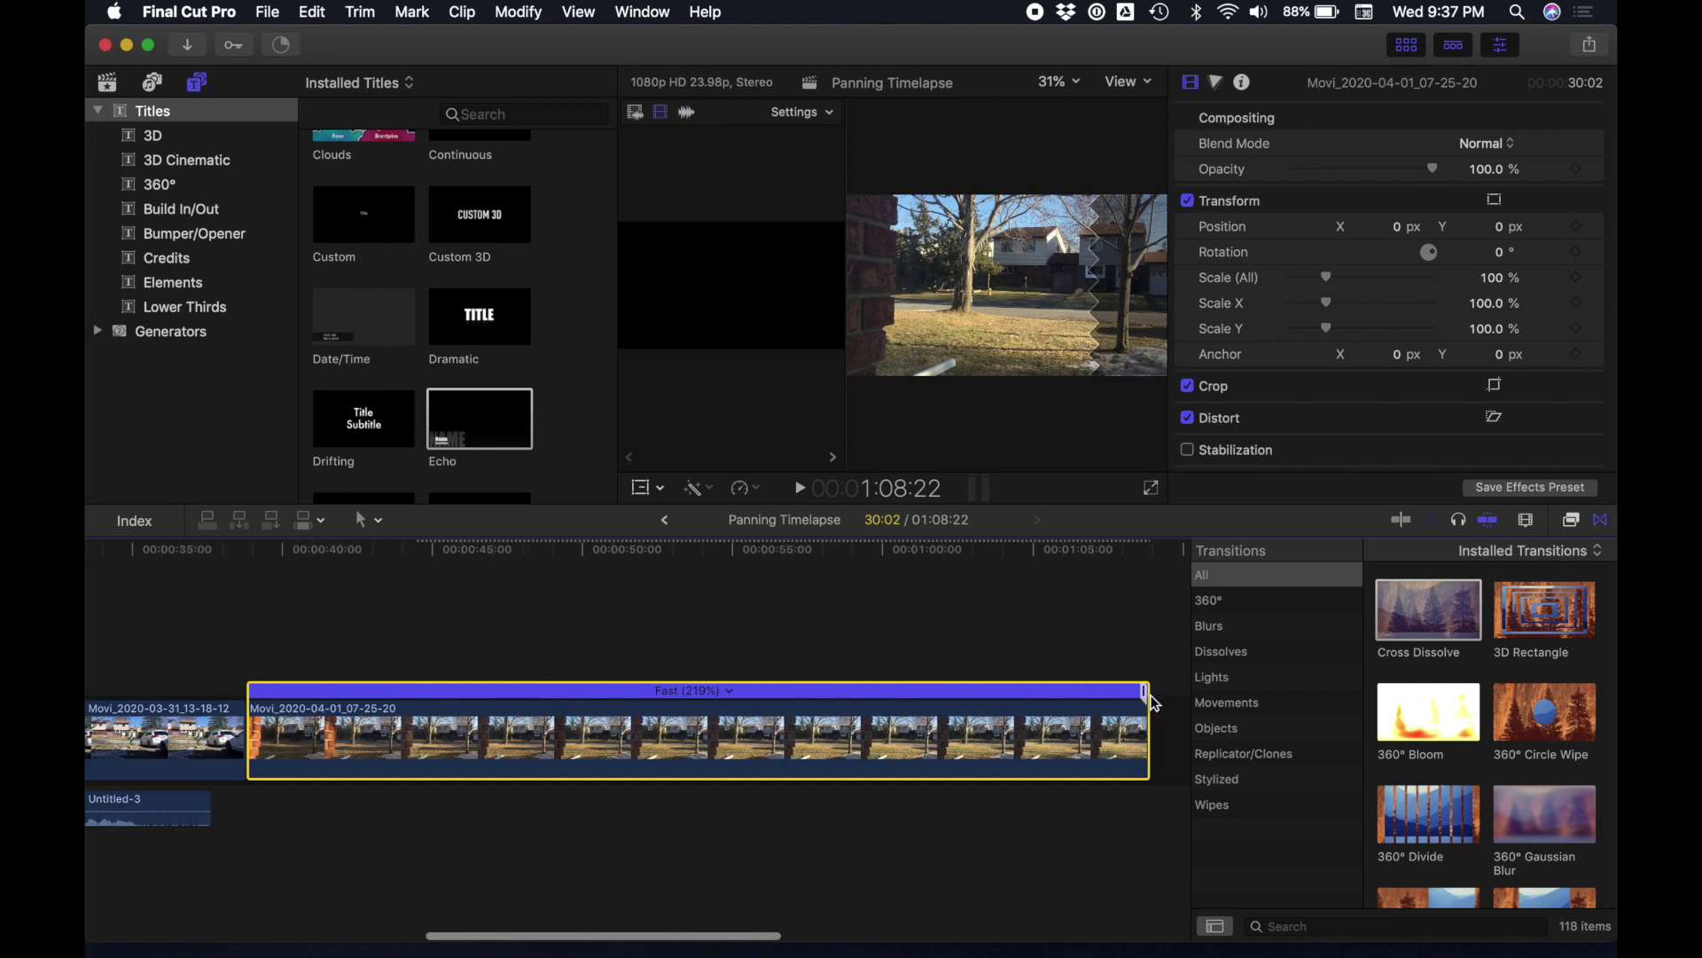
pyautogui.moveTo(1145, 696); pyautogui.dragTo(1001, 699)
pyautogui.click(245, 552)
pyautogui.press('space')
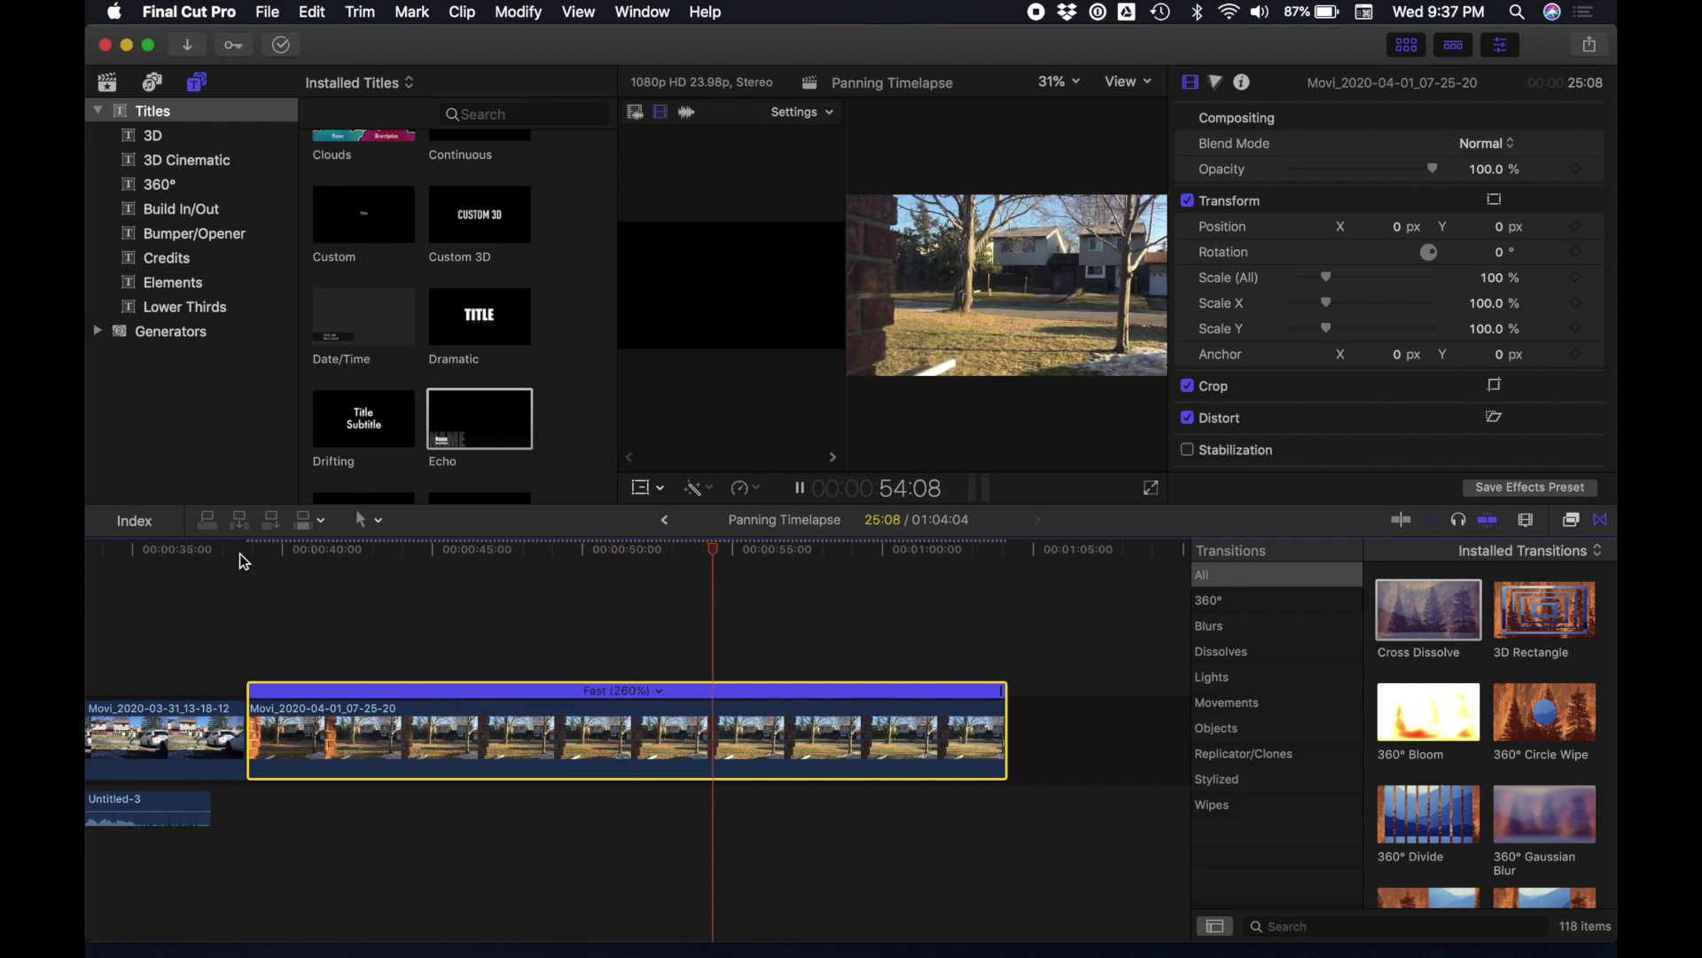
pyautogui.press('space')
# - Raise the clip's speed to 315% by shortening it from its end, and play it back from its start
pyautogui.moveTo(1003, 690); pyautogui.dragTo(866, 696)
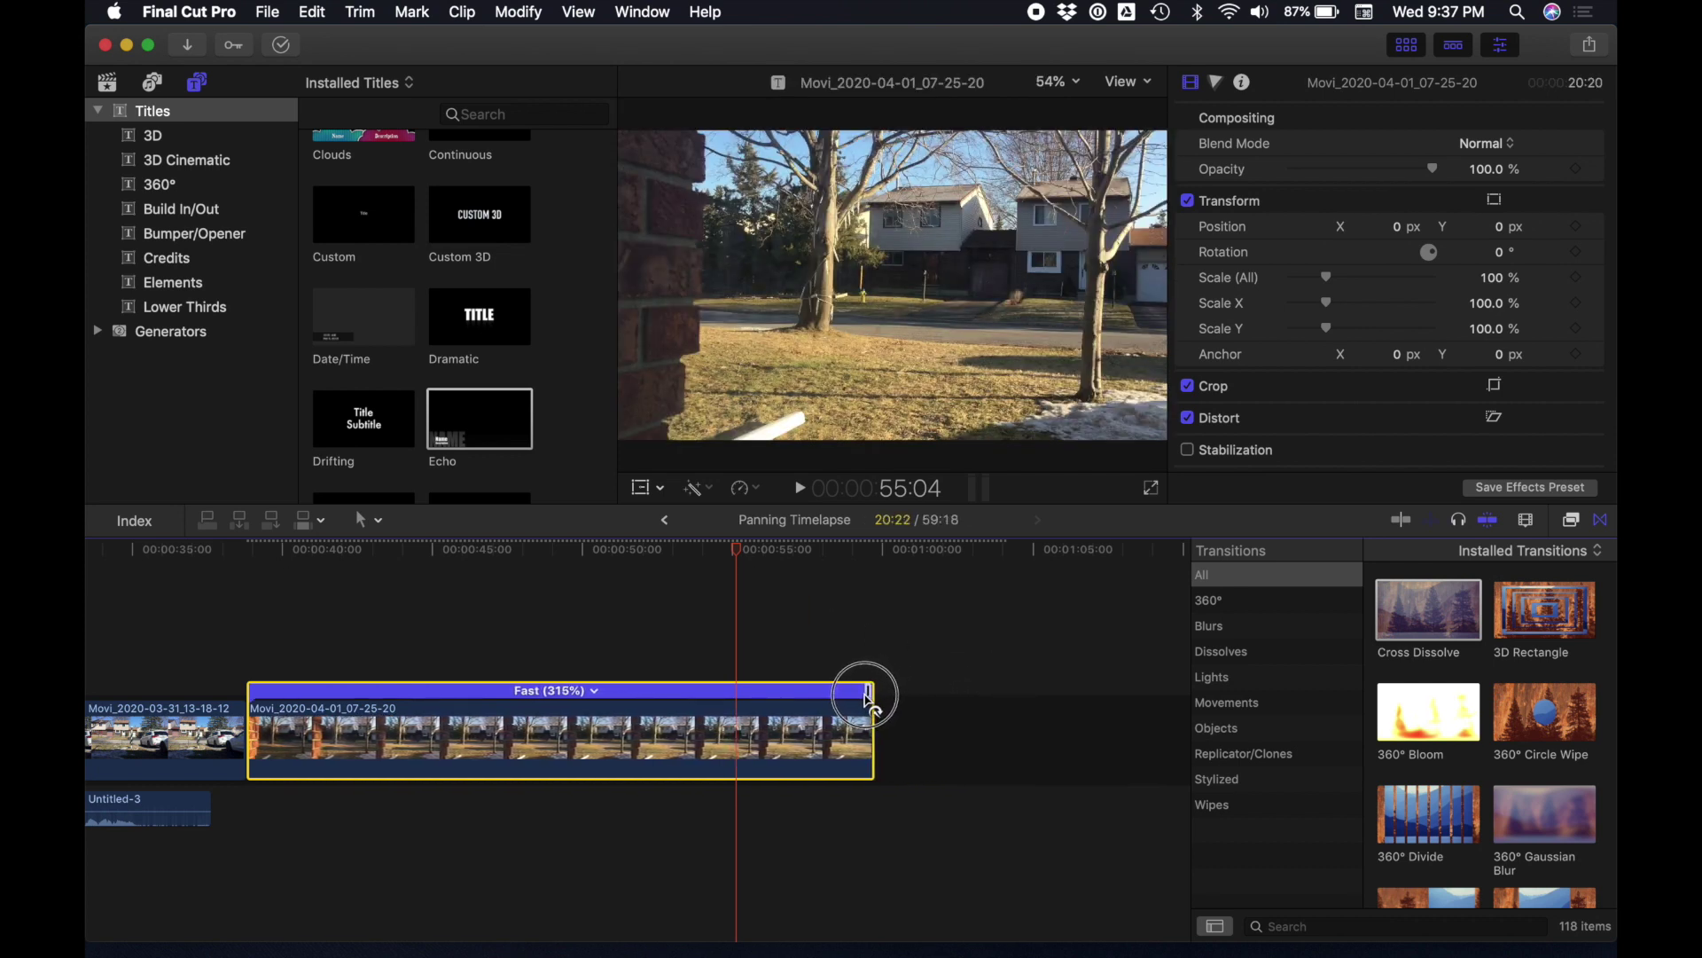
pyautogui.click(248, 620)
pyautogui.press('space')
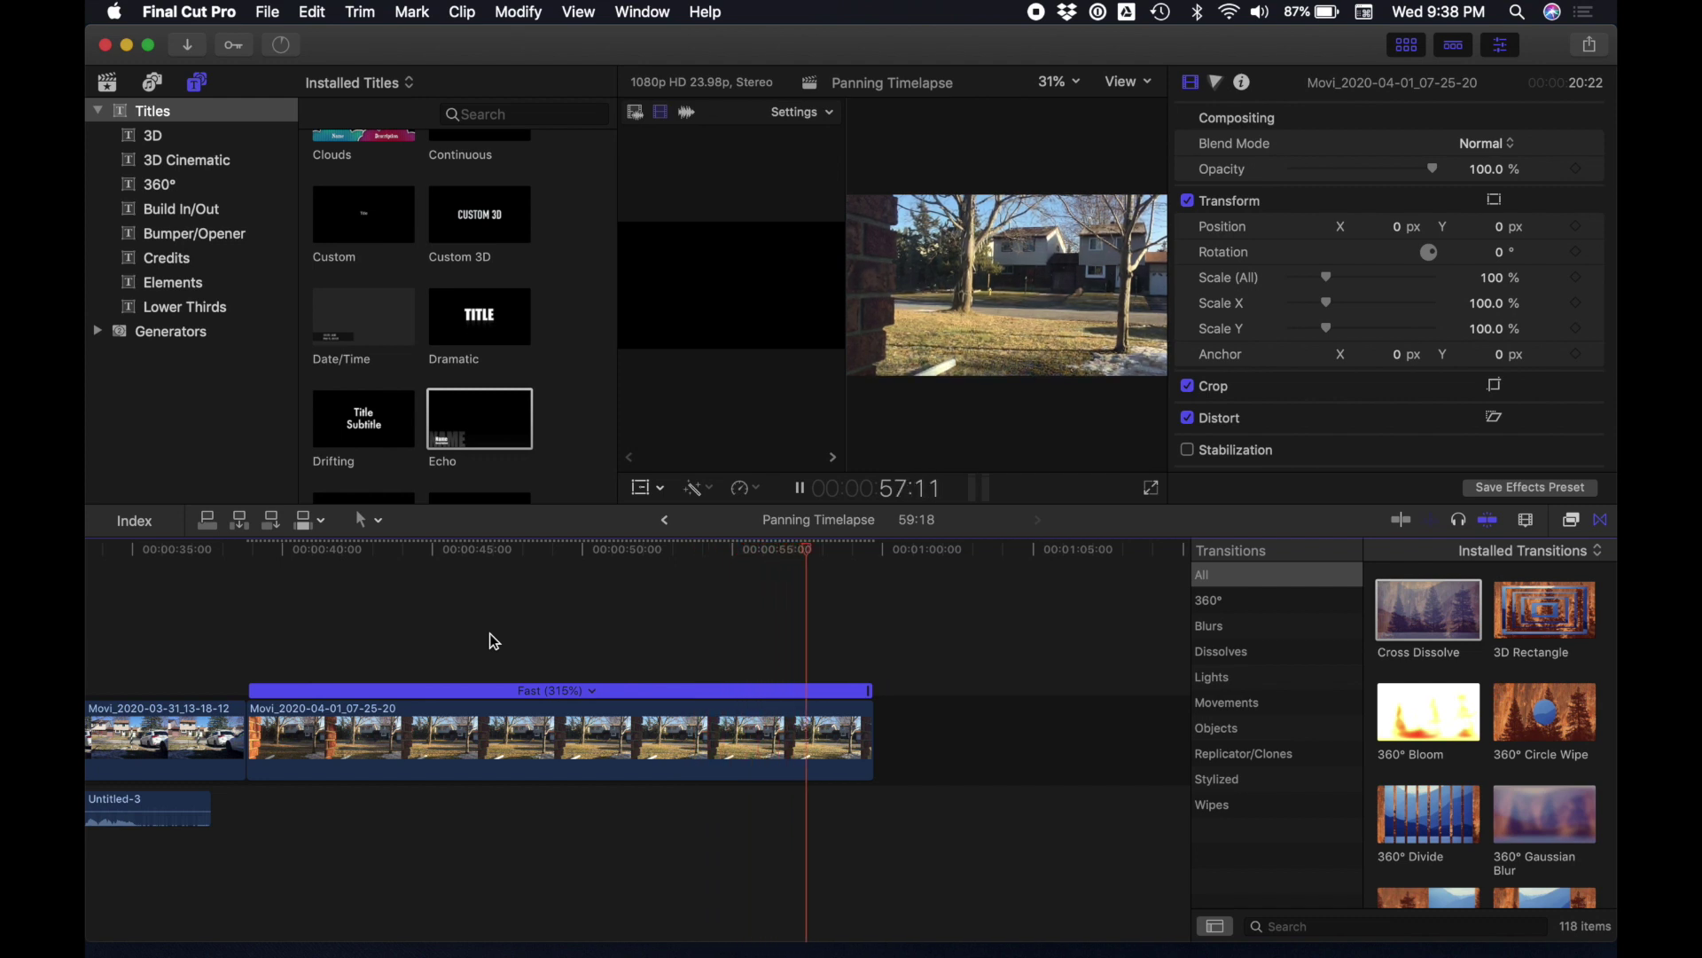
pyautogui.press('space')
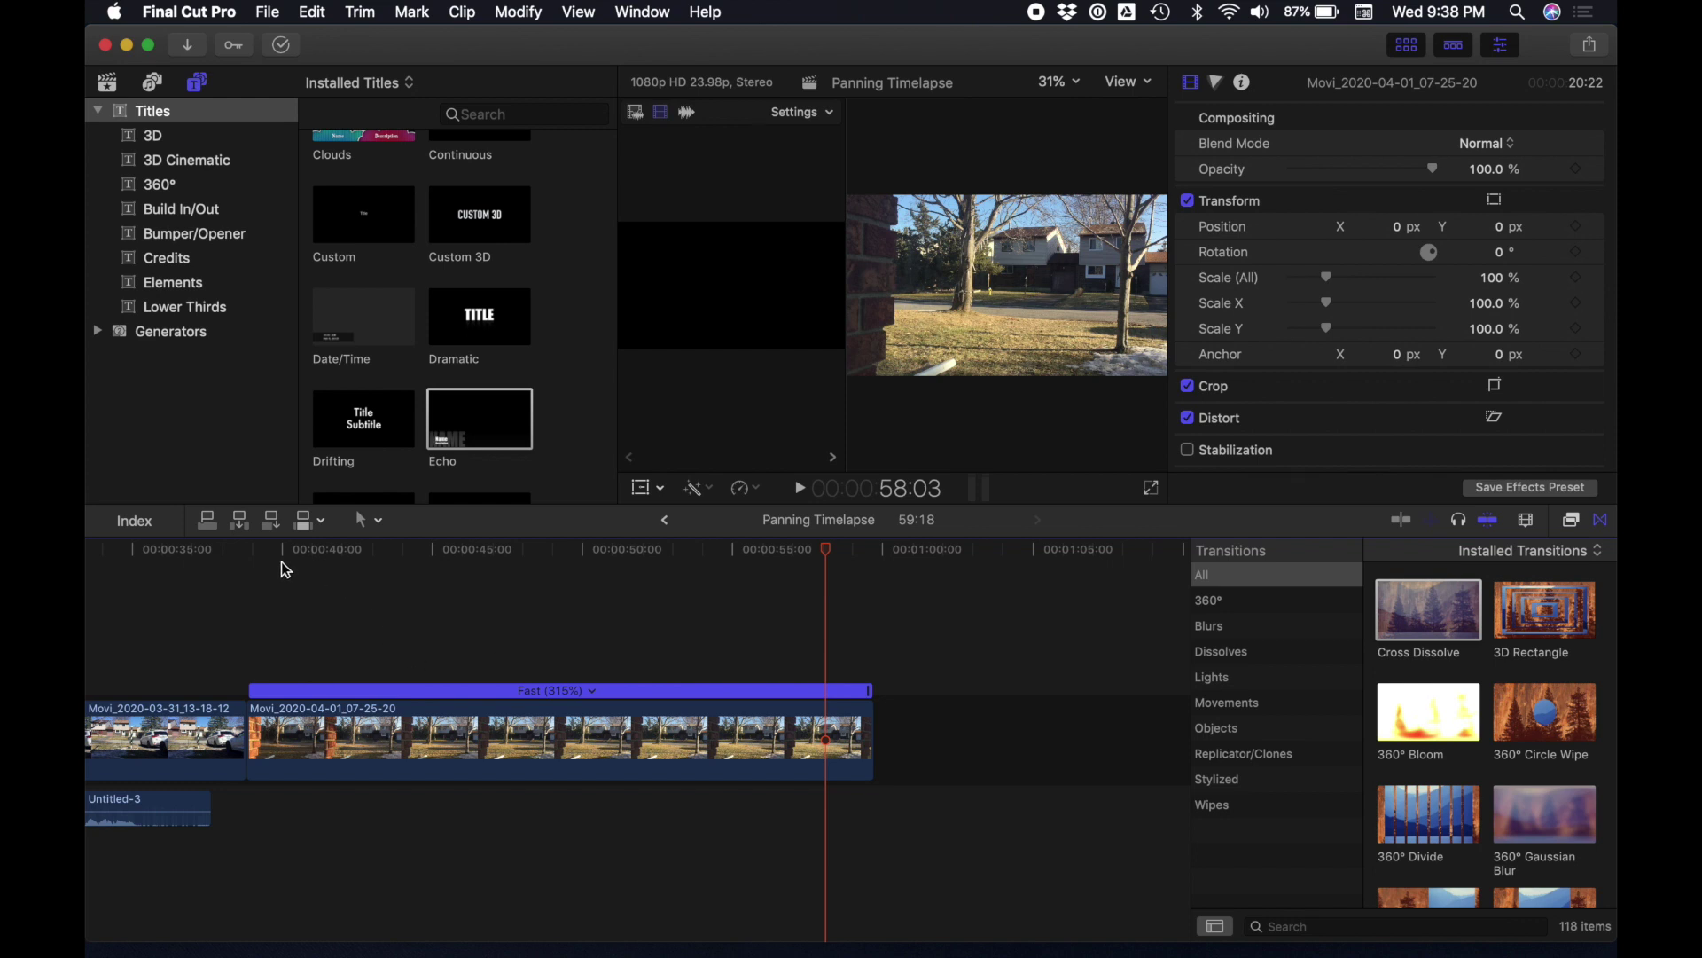
# - Select the sped-up clip and place the playhead at its start, at 38:20
pyautogui.click(262, 549)
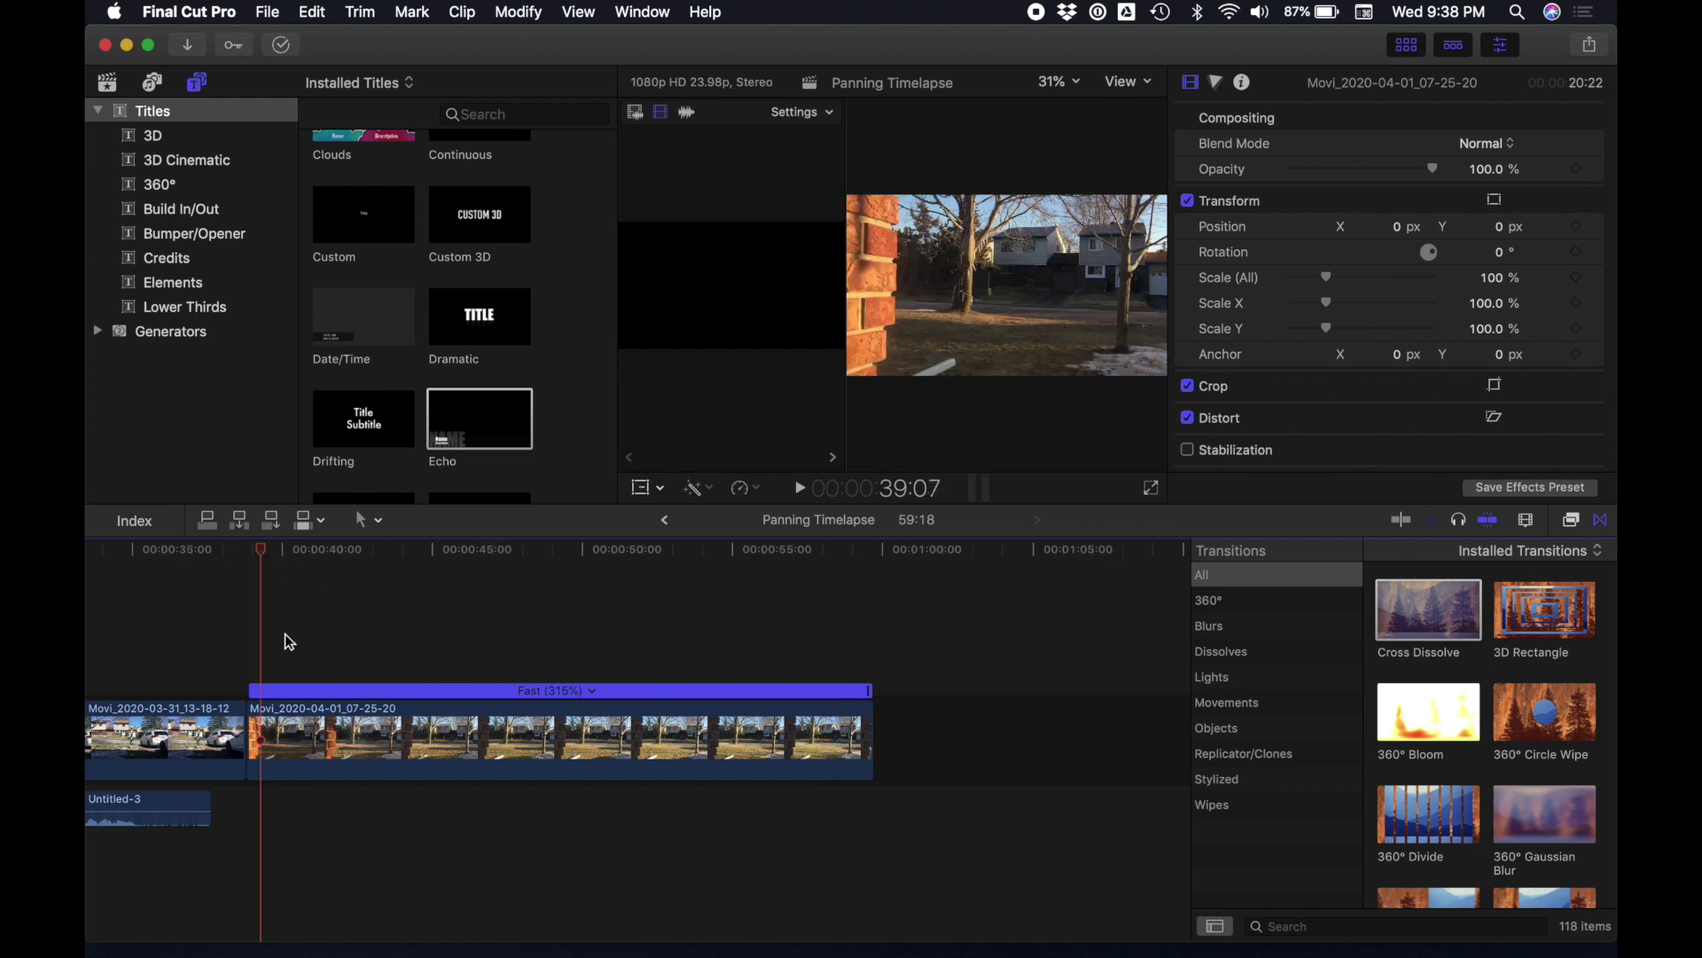
pyautogui.click(293, 707)
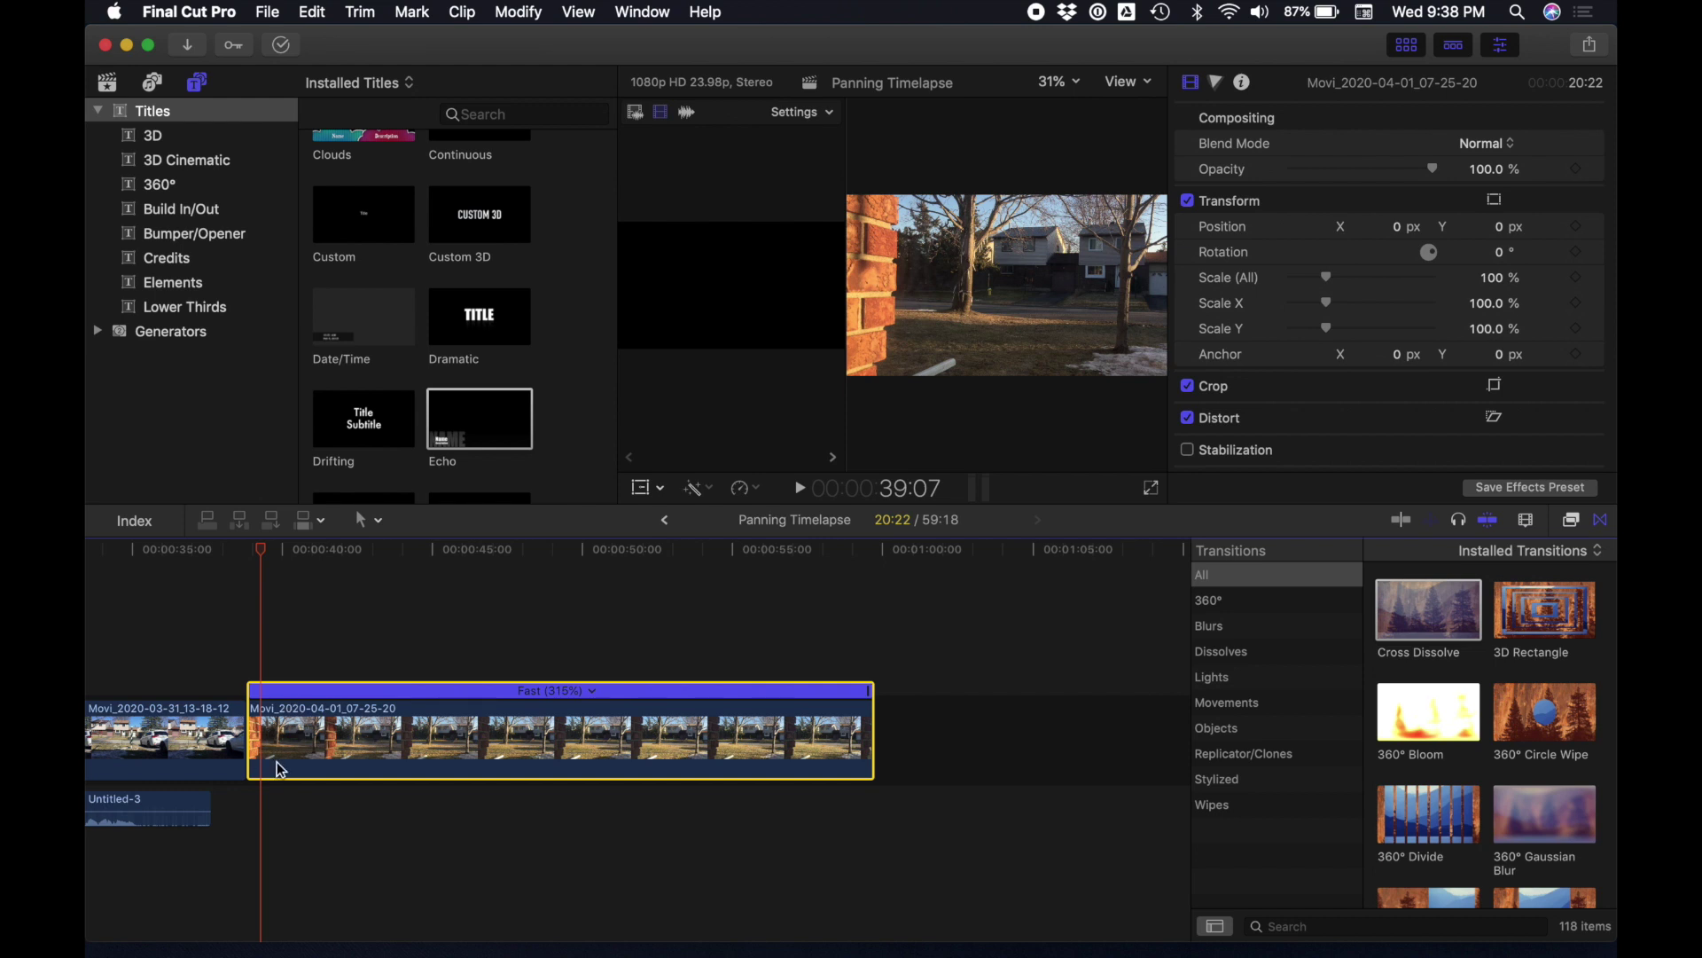
pyautogui.moveTo(263, 555); pyautogui.dragTo(257, 555)
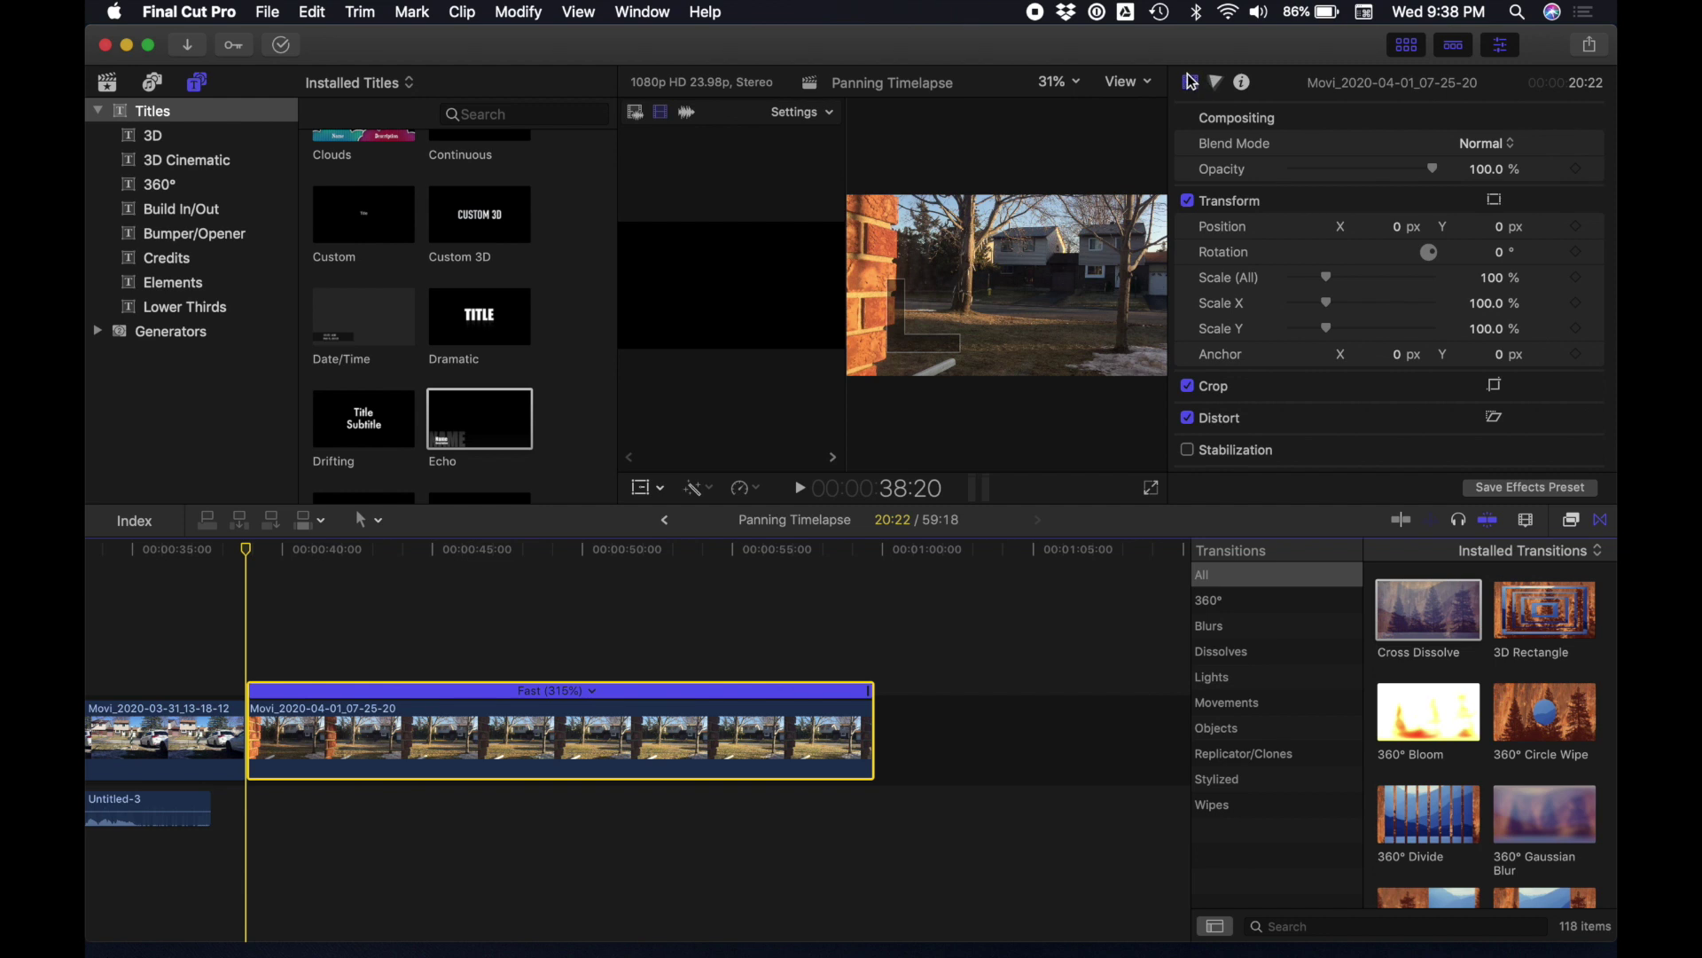
# - Examine the selected clip's color correction controls and return to its video properties
pyautogui.click(1212, 83)
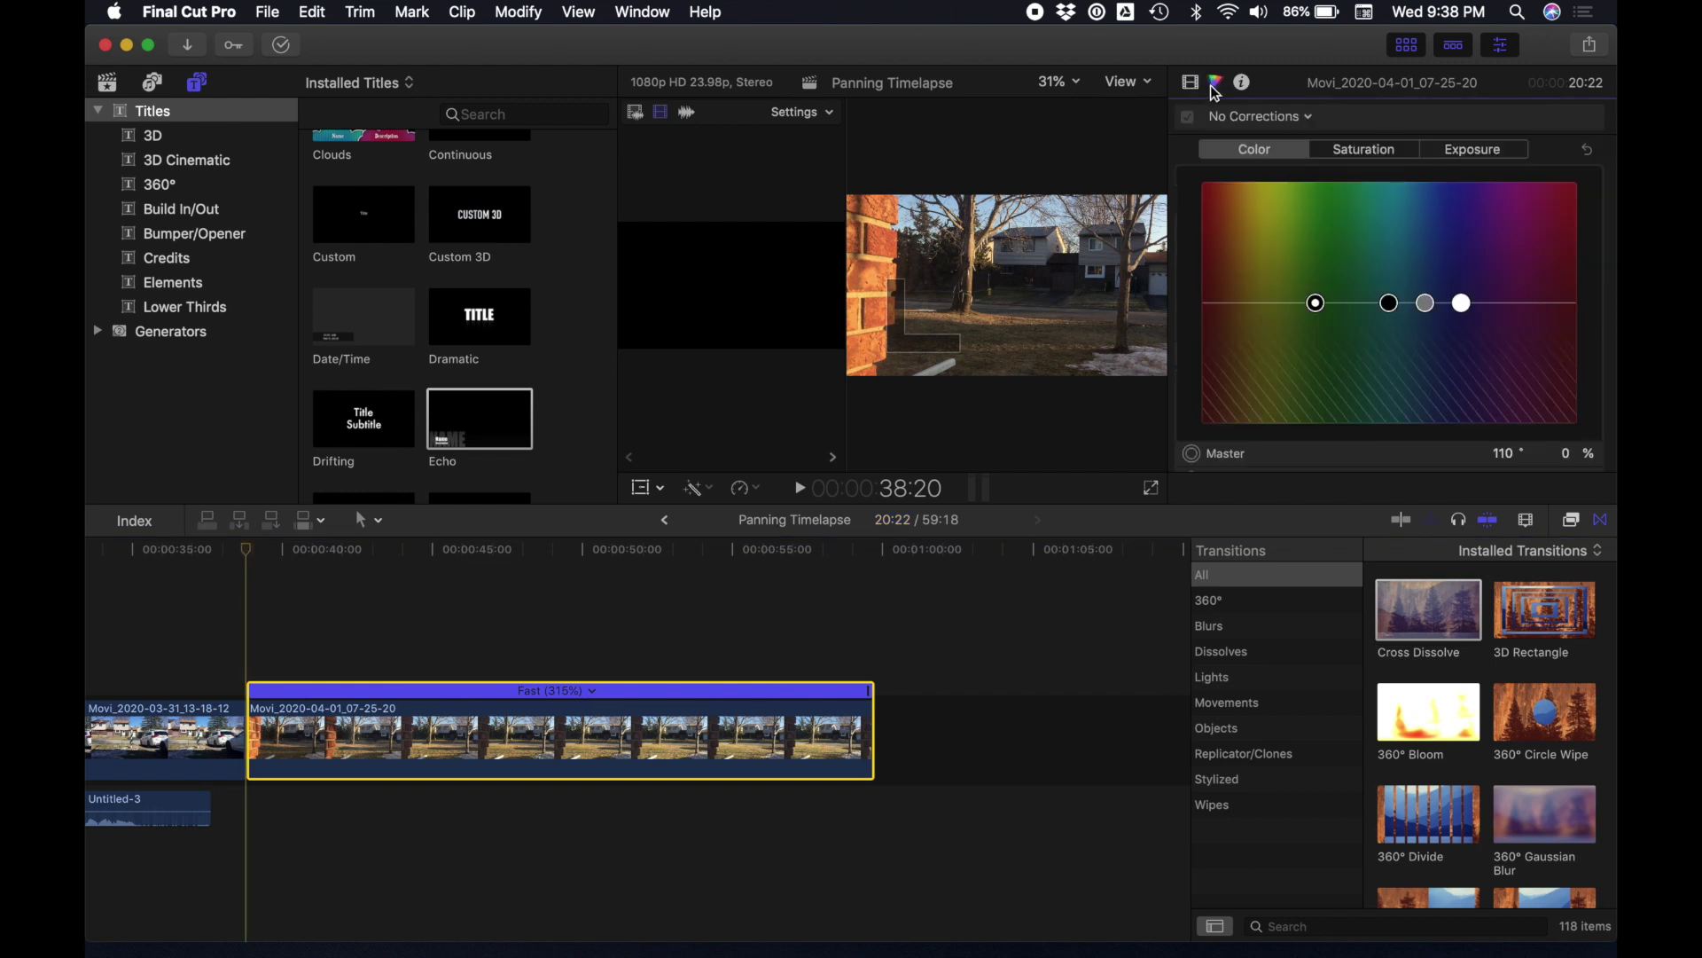
pyautogui.click(1193, 84)
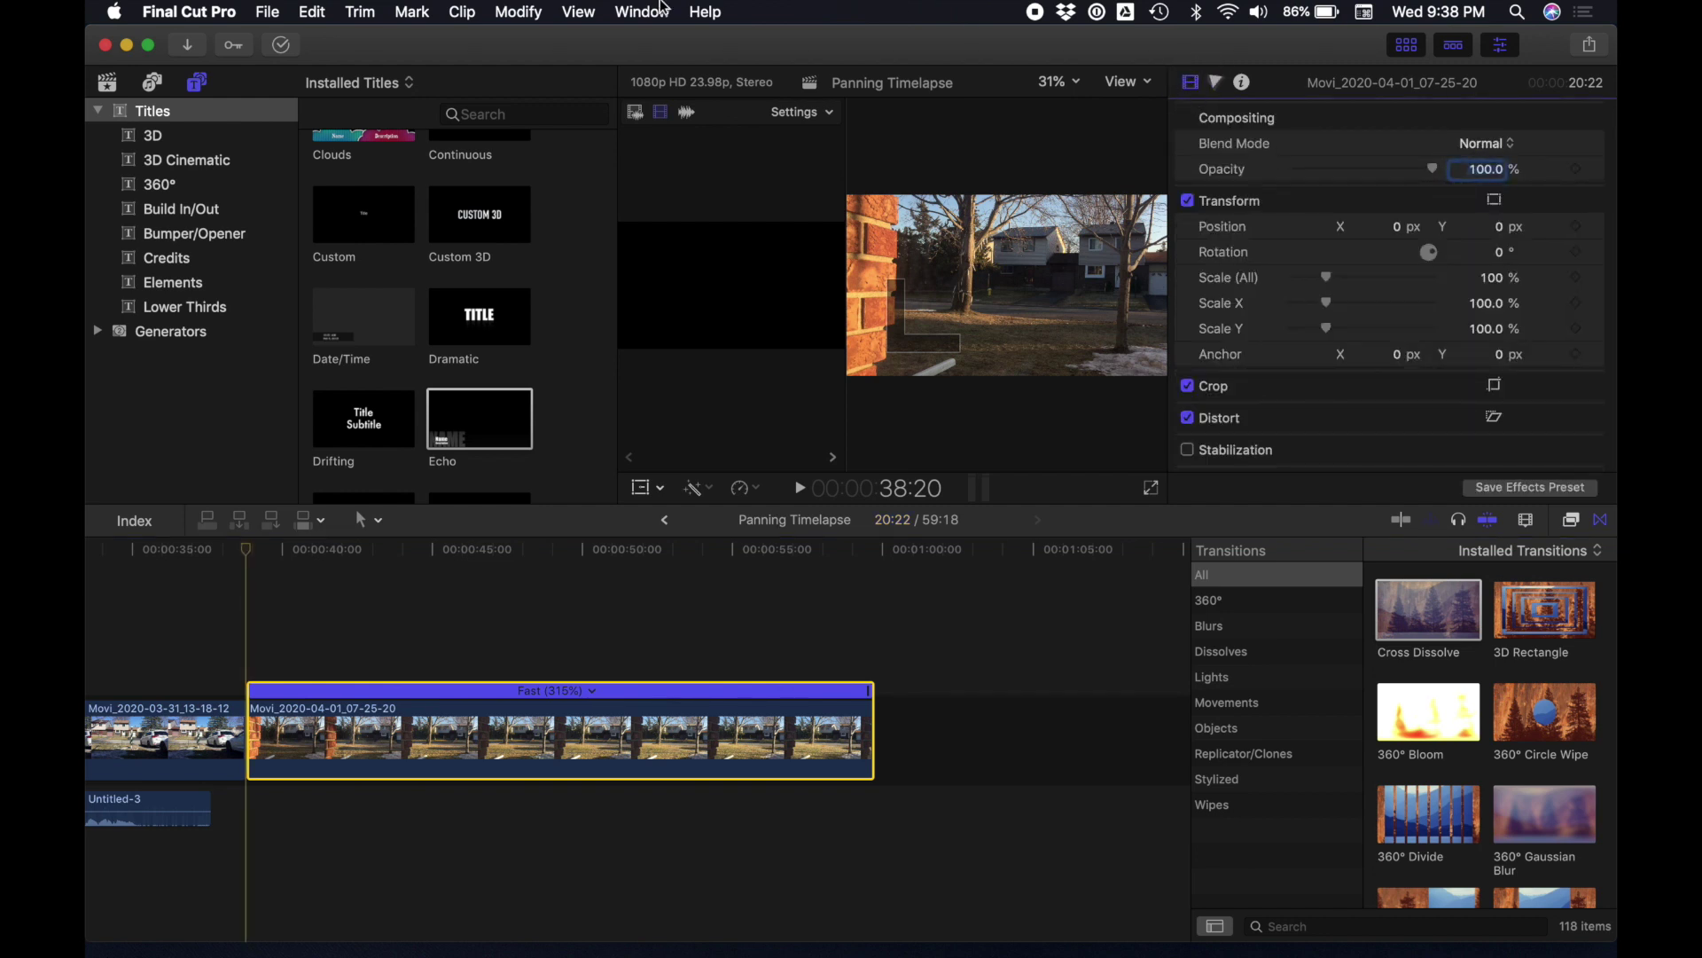
# - Hide the workspace sidebar and bring it back
pyautogui.click(641, 12)
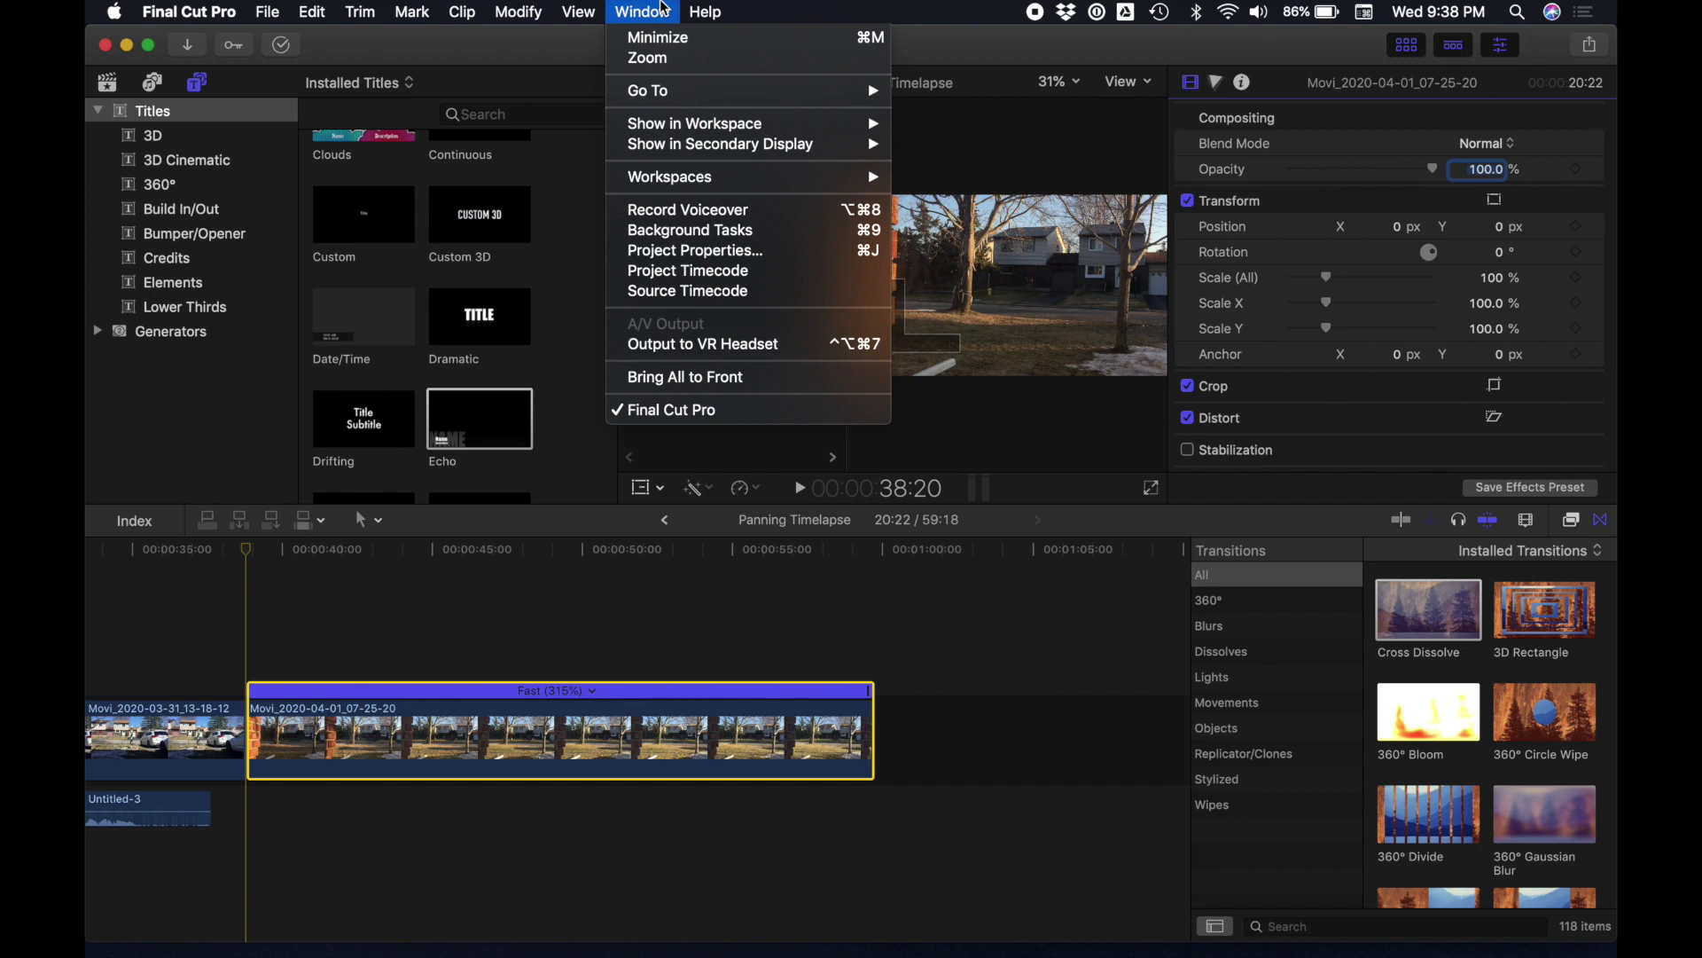
pyautogui.moveTo(595, 8)
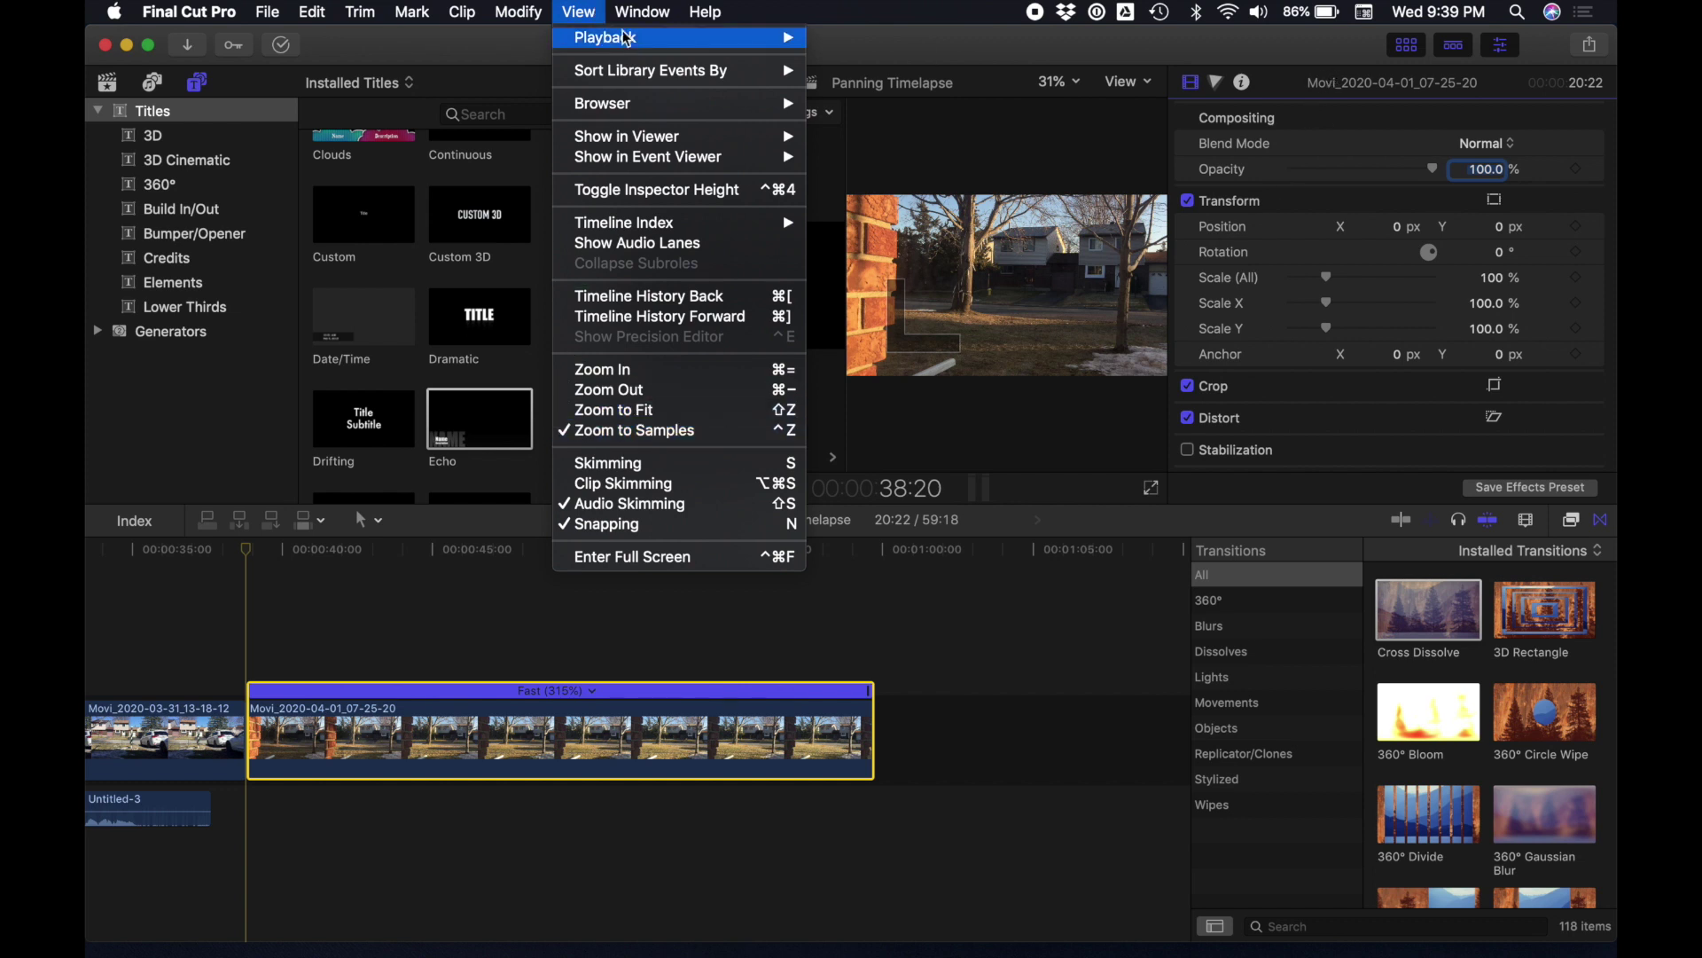
pyautogui.moveTo(650, 7)
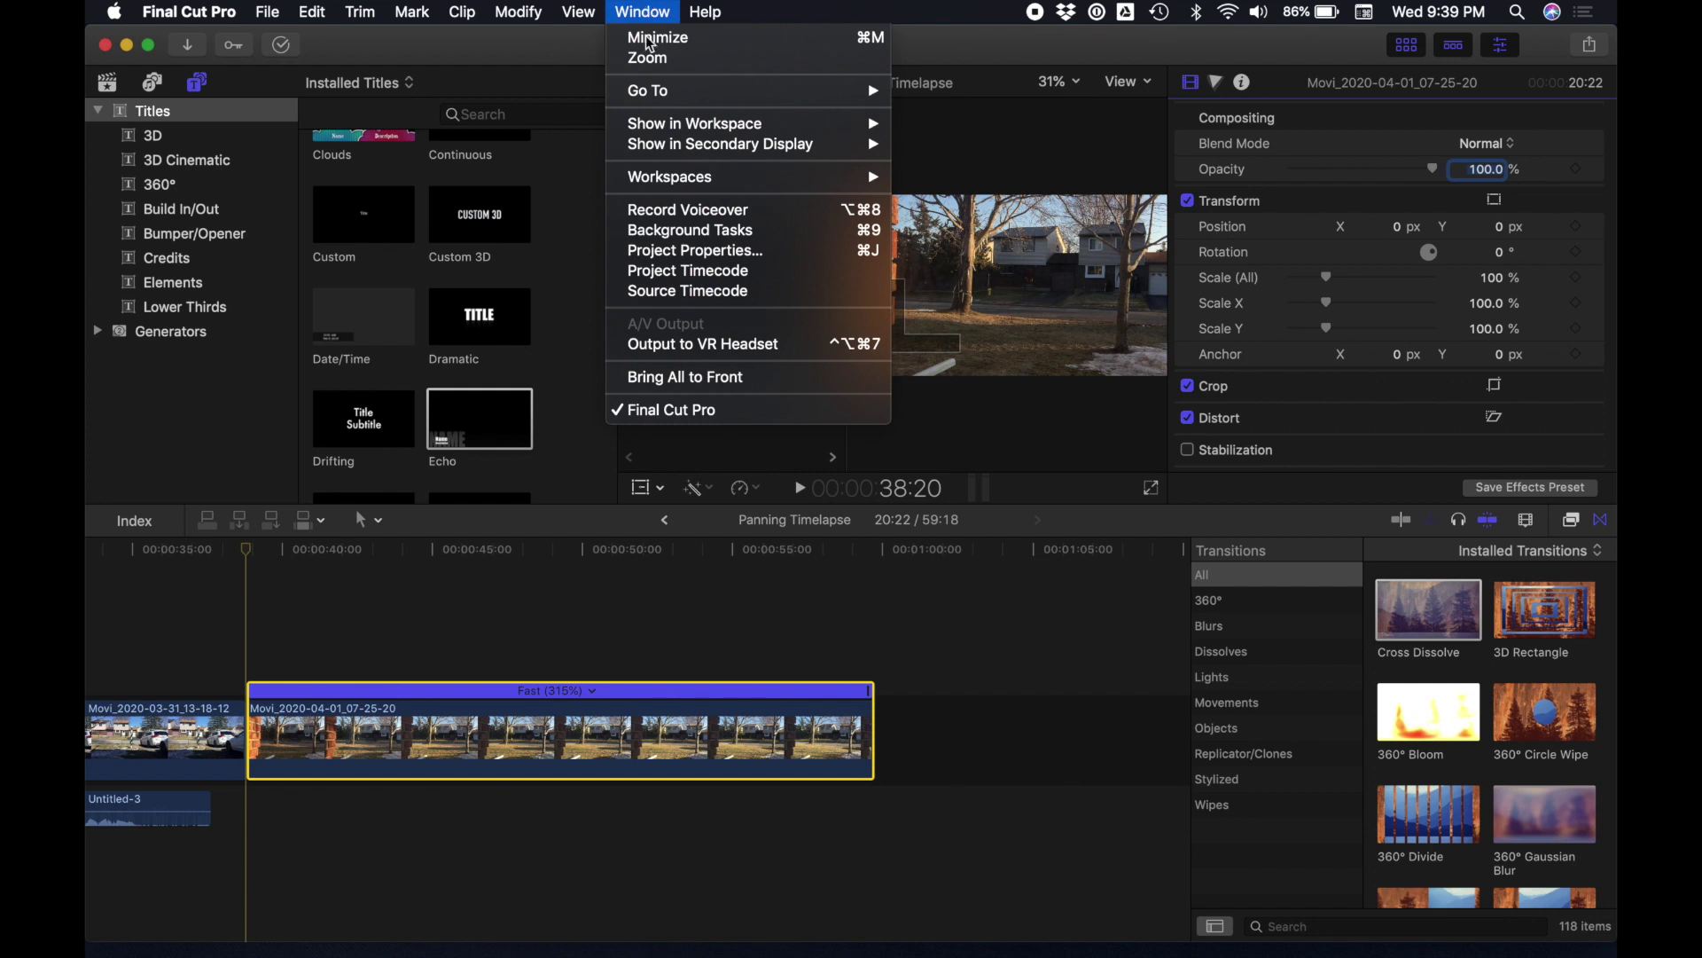
pyautogui.moveTo(660, 133)
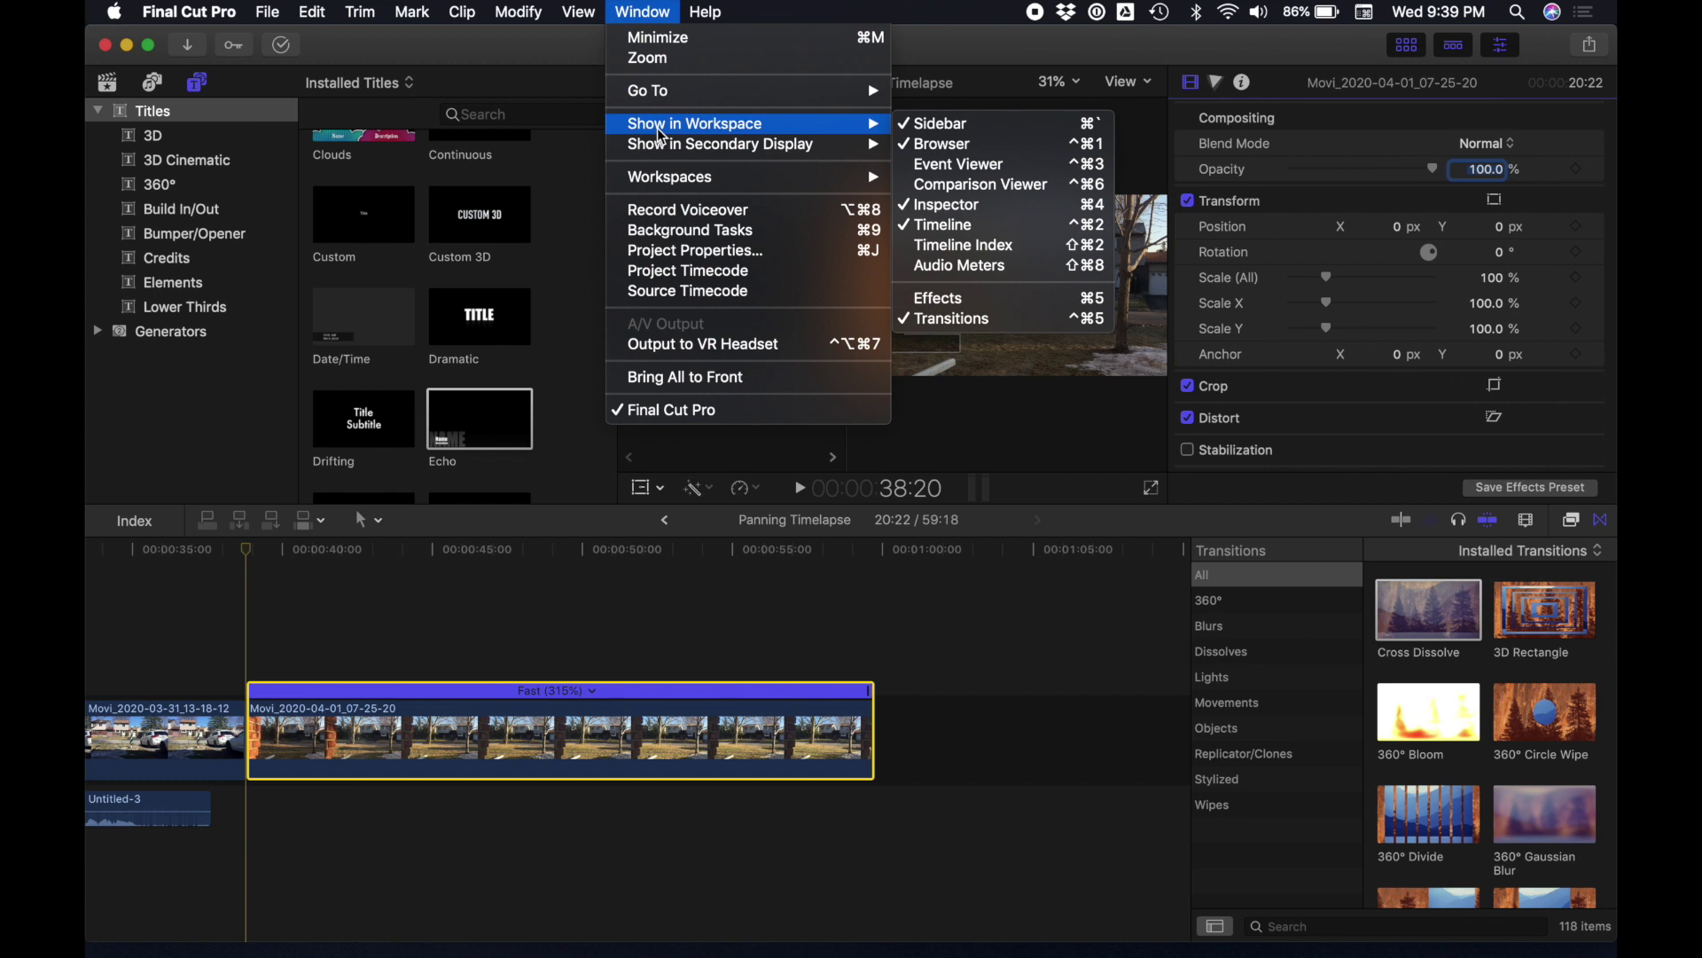
pyautogui.click(933, 125)
pyautogui.click(638, 11)
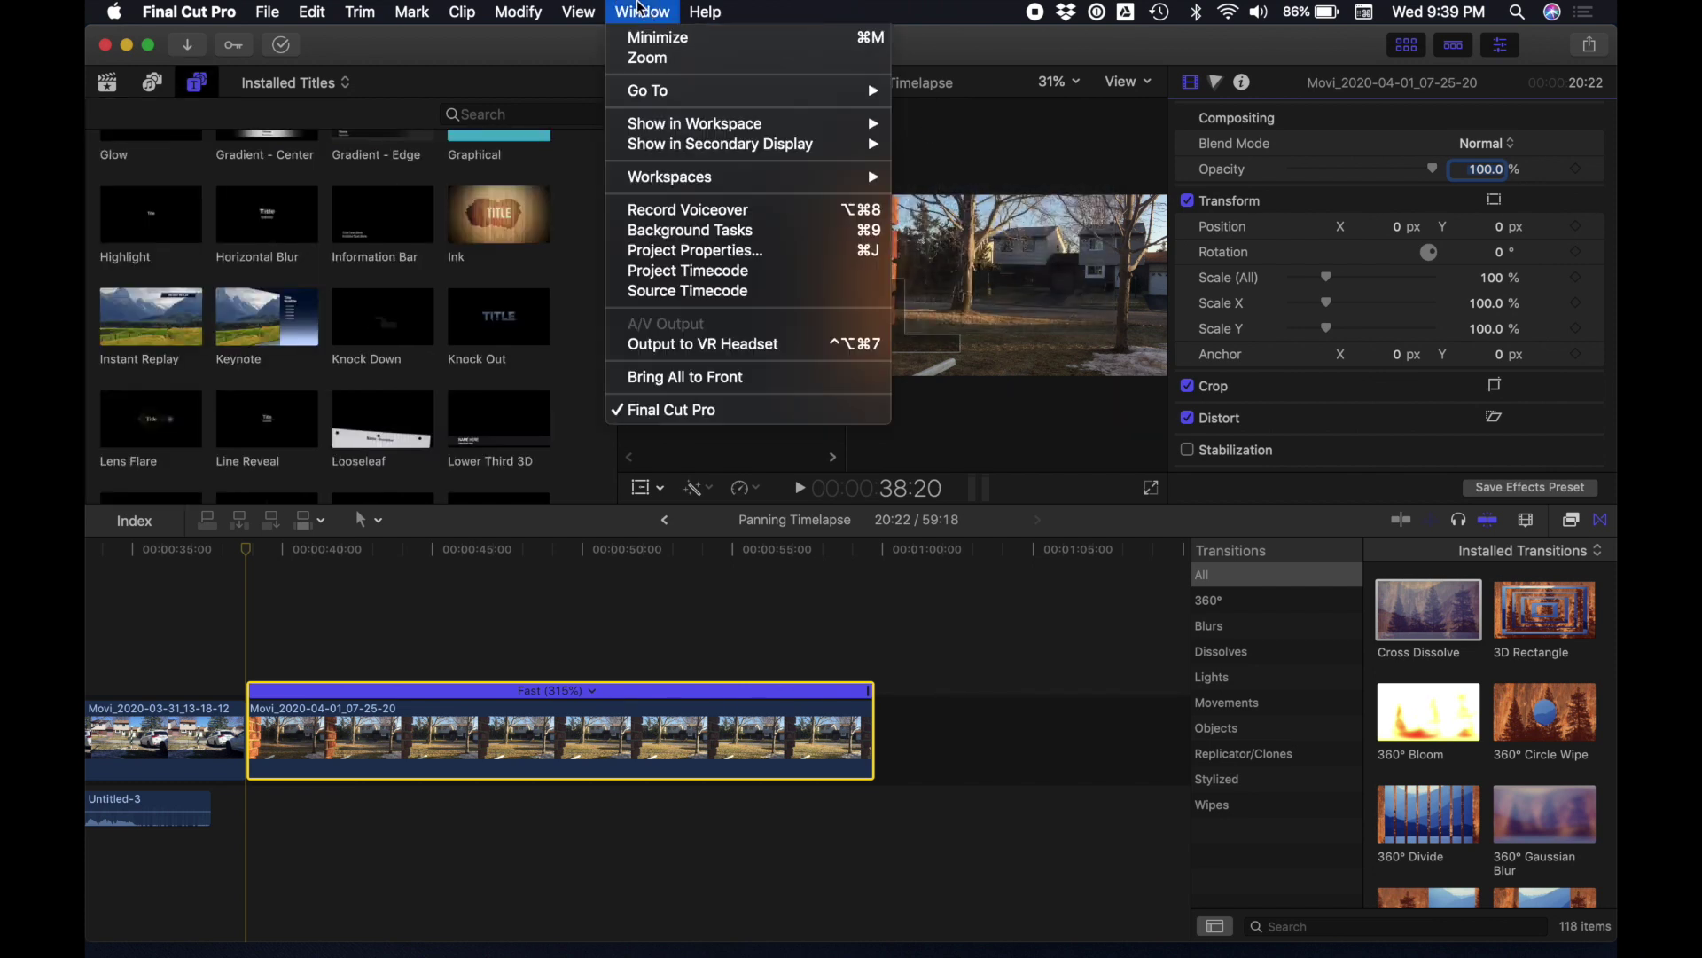
pyautogui.moveTo(763, 182)
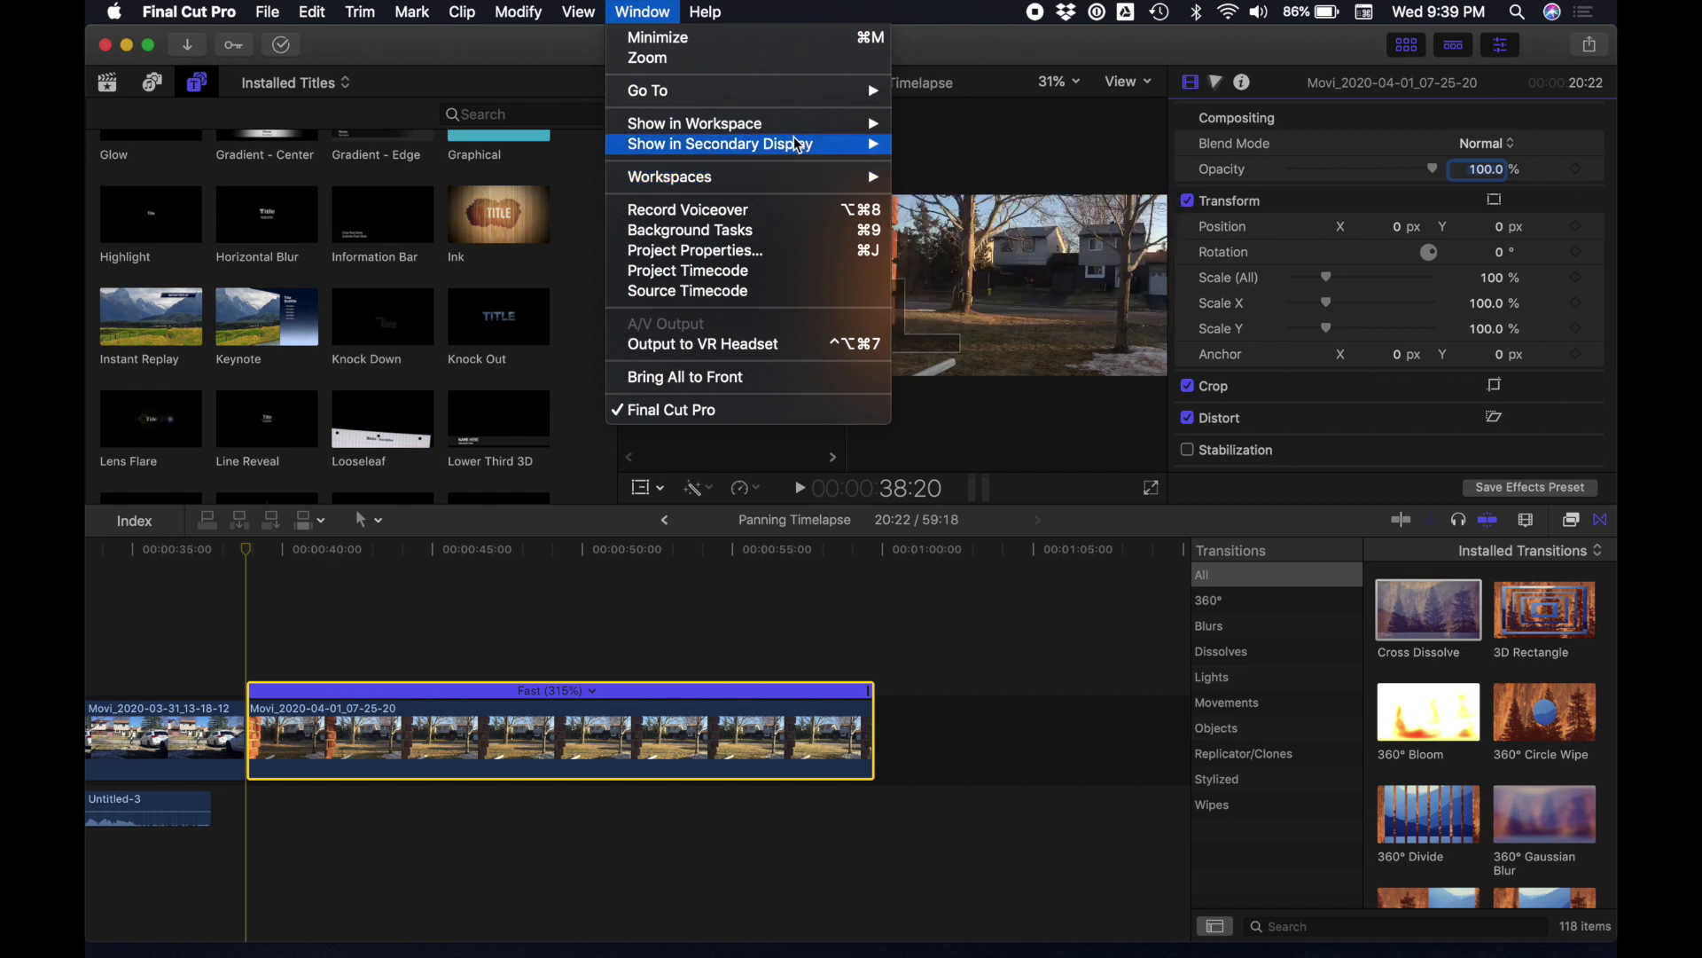
pyautogui.moveTo(793, 124)
pyautogui.click(924, 128)
# - Hide the Inspector in the workspace and show it again
pyautogui.click(667, 10)
pyautogui.moveTo(671, 133)
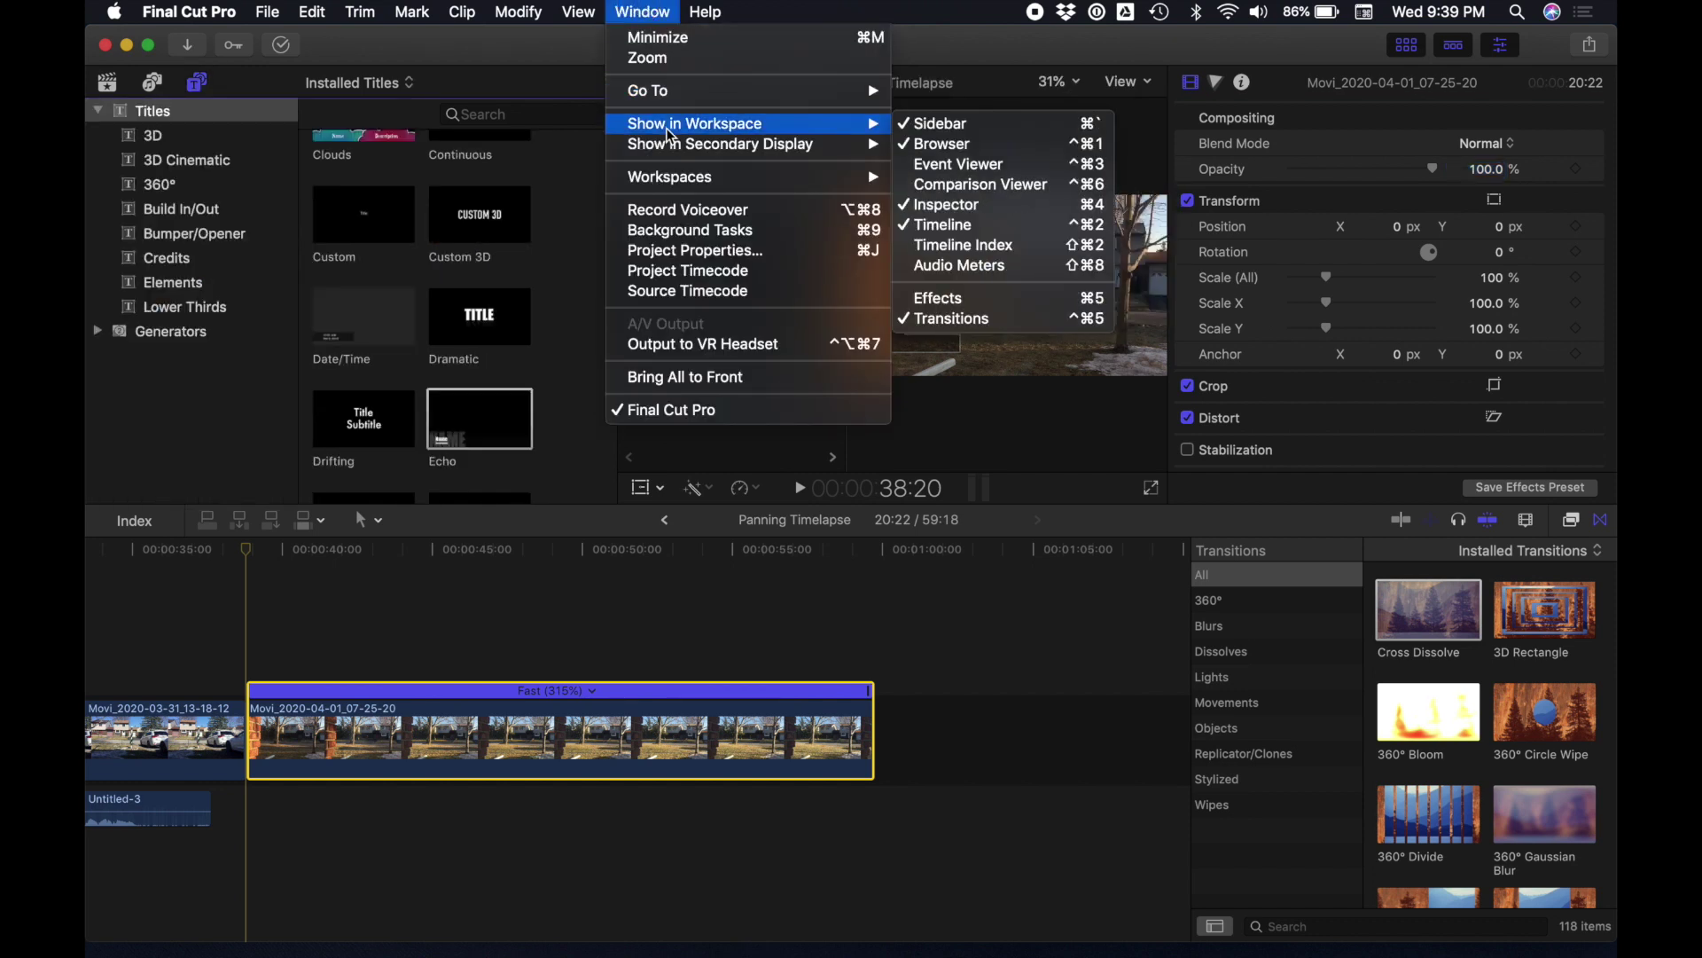
pyautogui.click(943, 204)
pyautogui.click(663, 11)
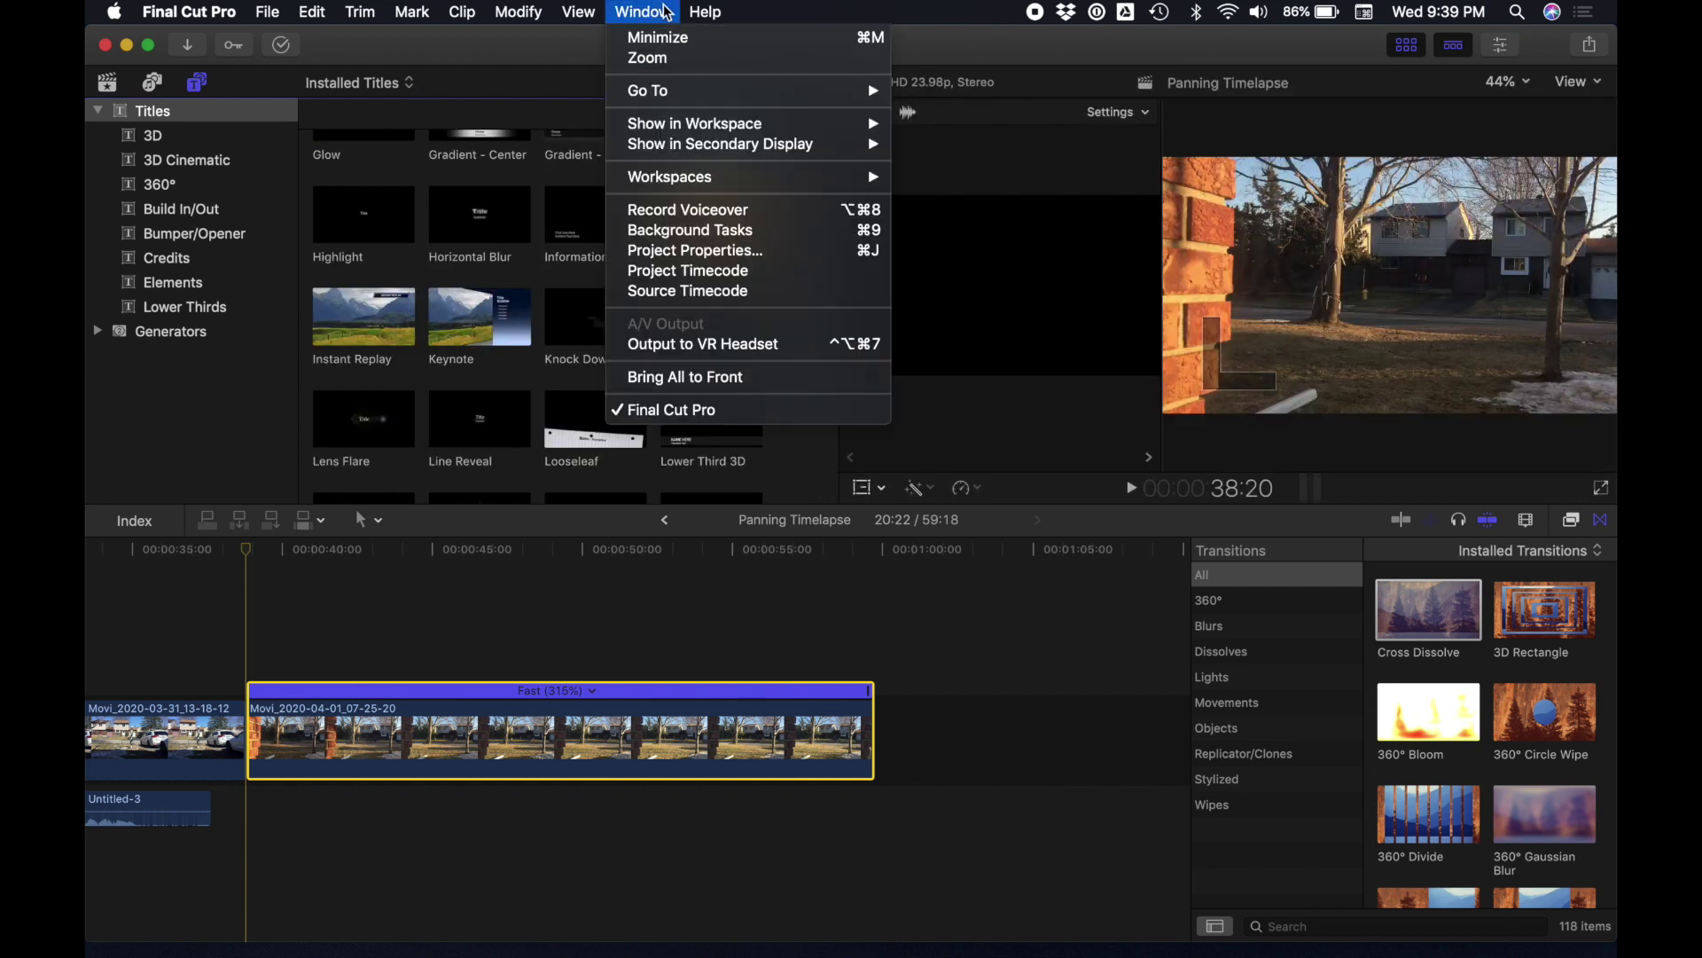
pyautogui.moveTo(786, 131)
pyautogui.click(935, 205)
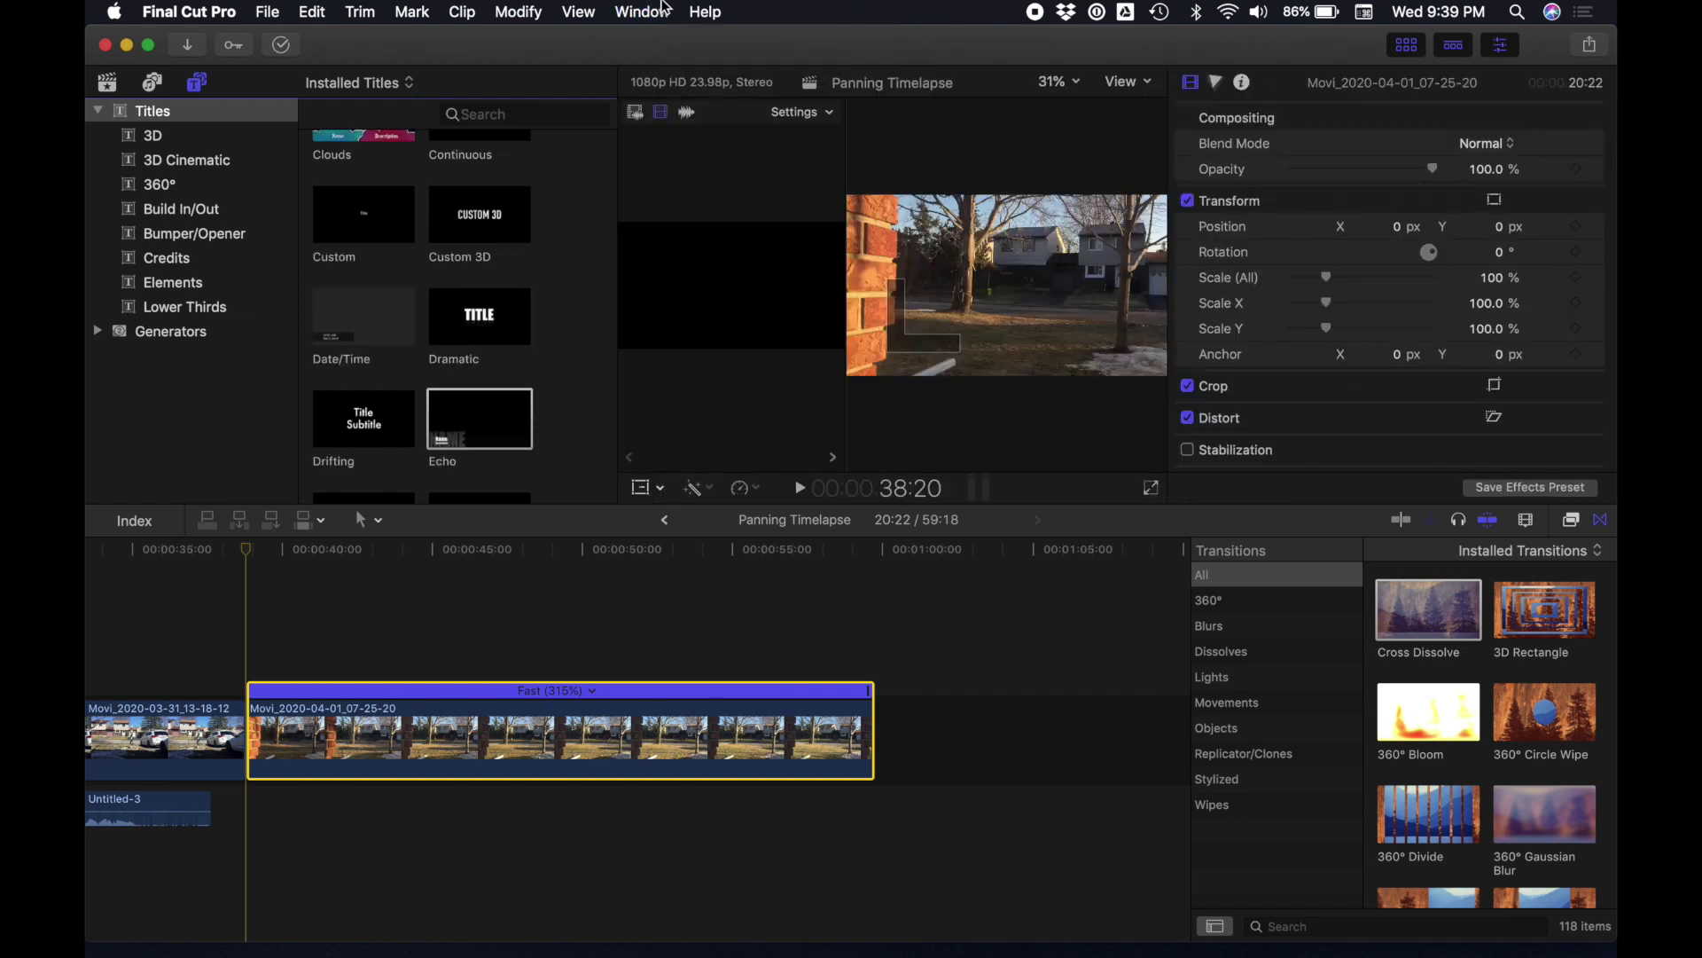
# - Check the list of areas that can be shown in the workspace, including the Inspector
pyautogui.click(663, 9)
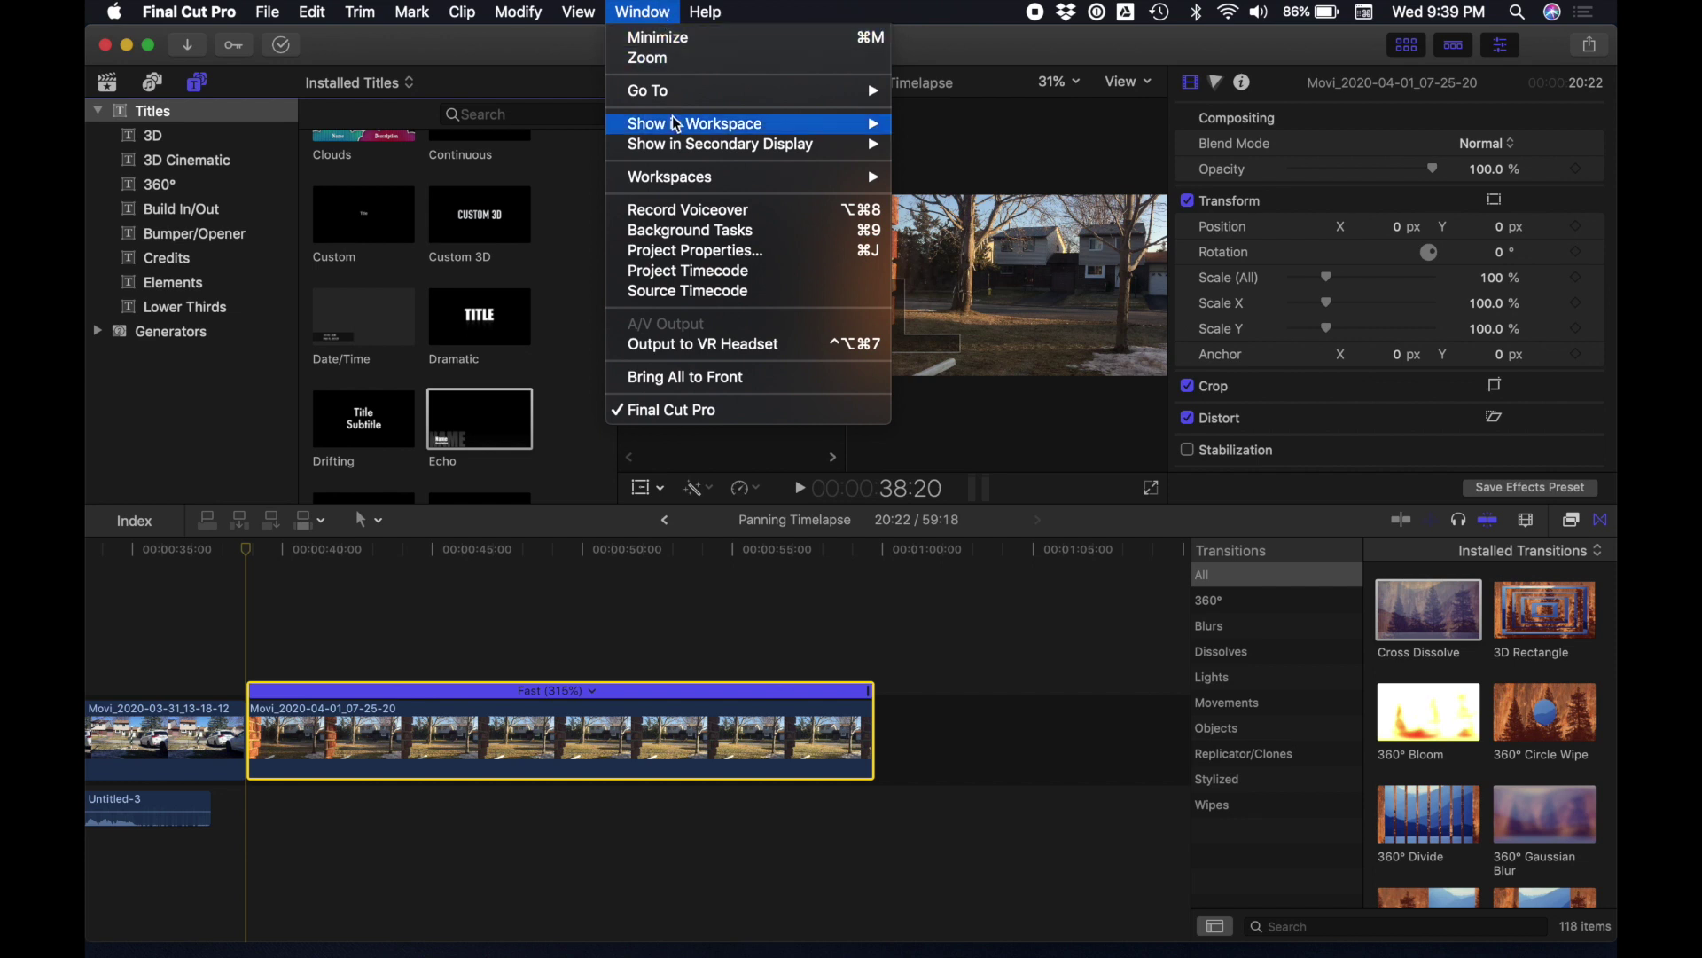
pyautogui.moveTo(676, 125)
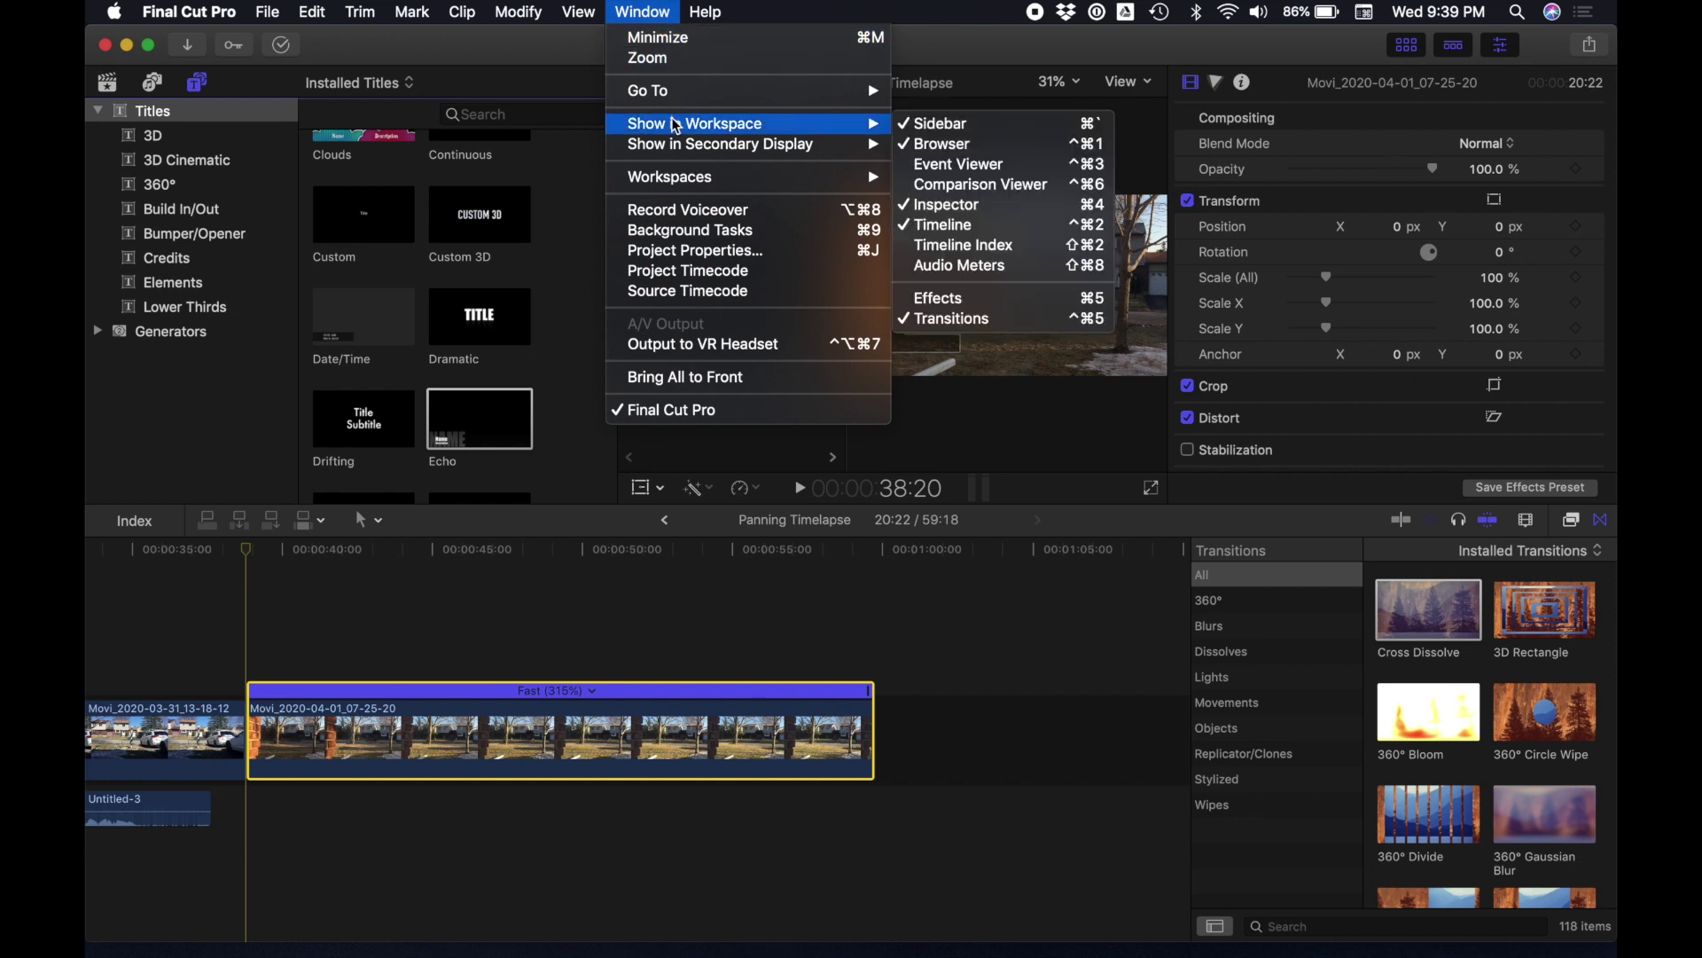
pyautogui.click(938, 205)
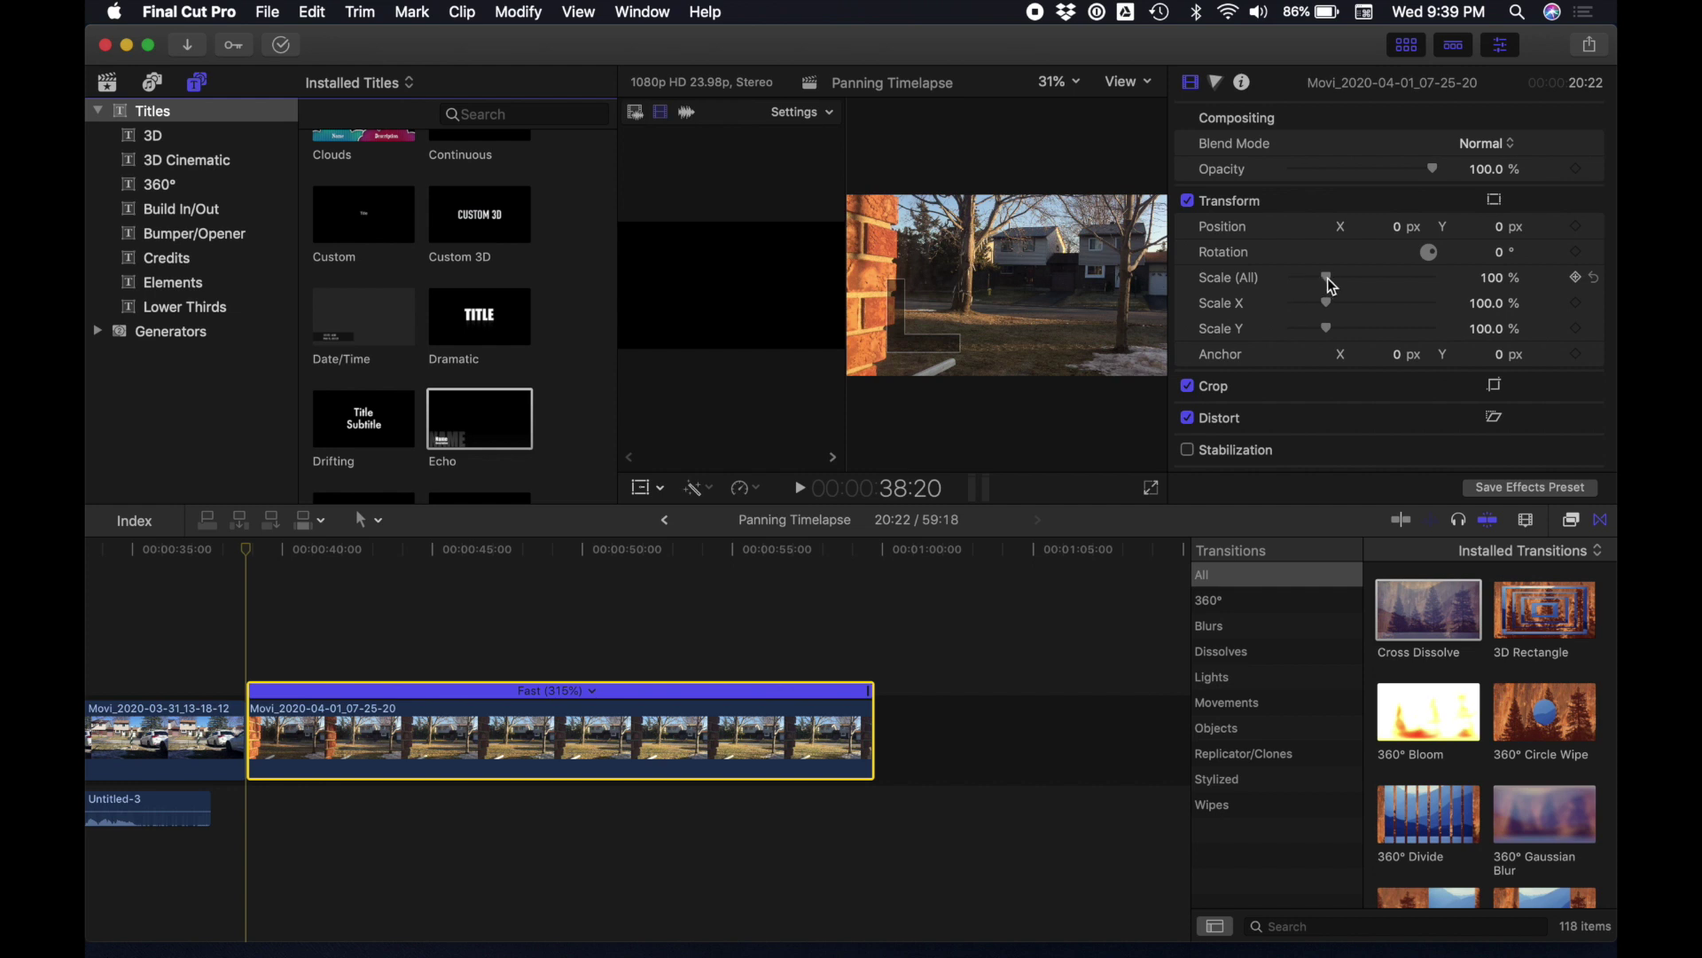
# - Scale the sped-up clip to 141 % and keyframe its position at X 393.6 px at the clip's start, 38:20
pyautogui.click(1496, 278)
pyautogui.moveTo(1498, 285); pyautogui.dragTo(1498, 286)
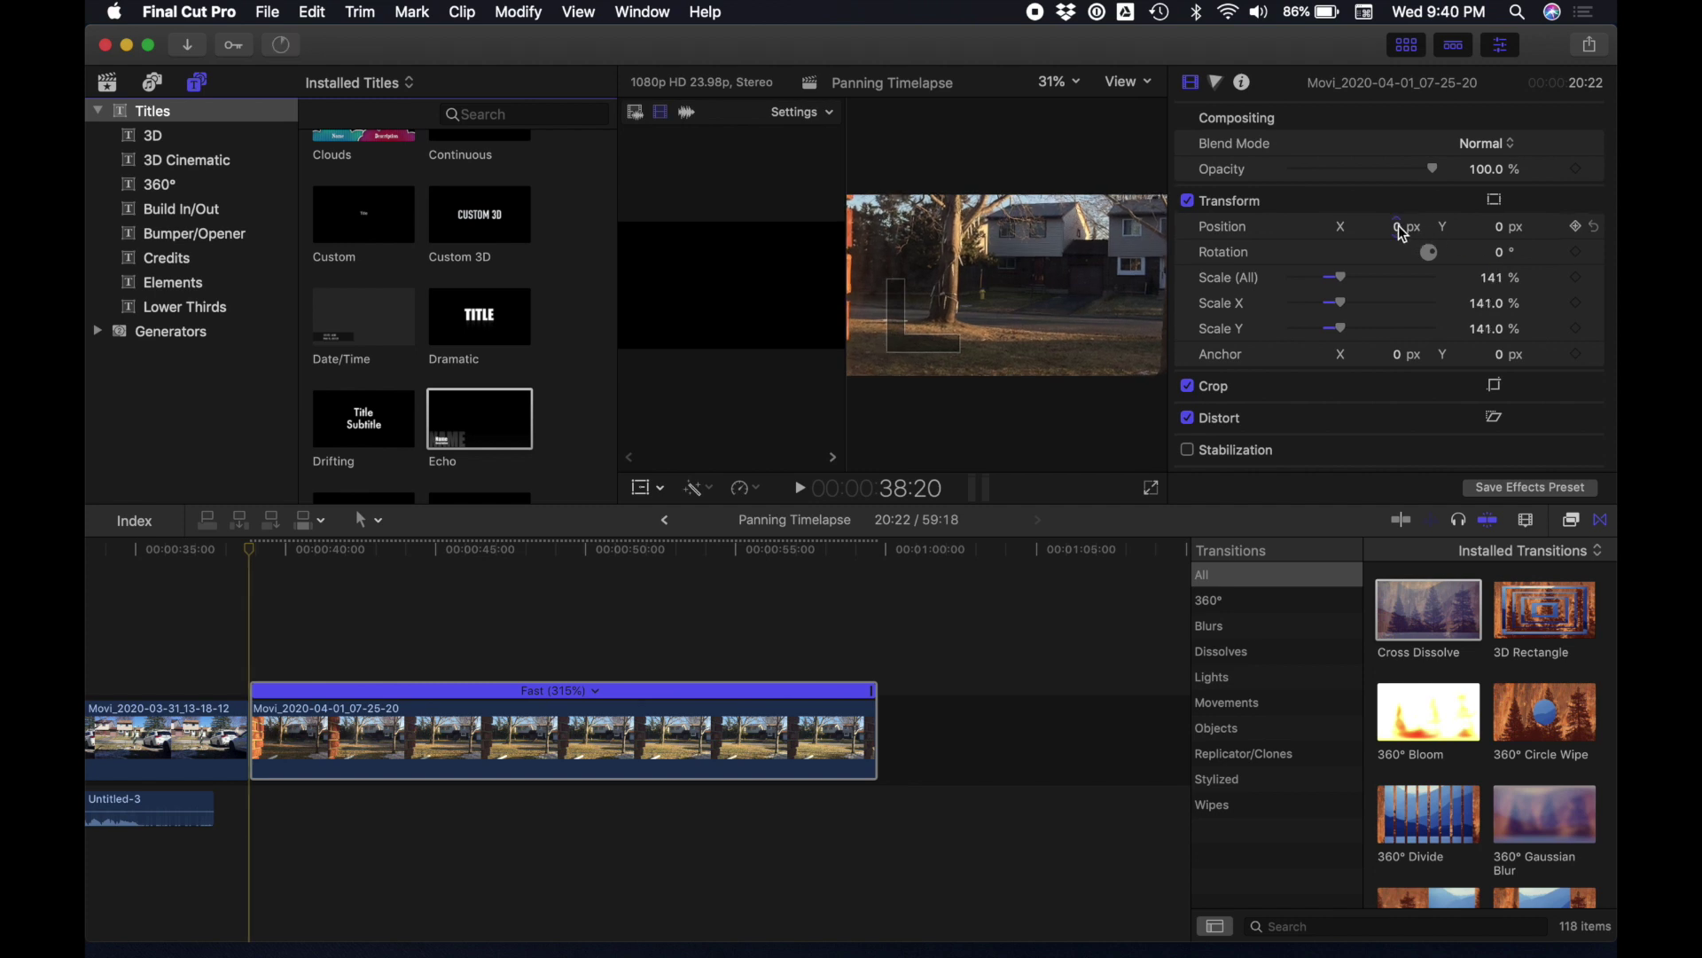
pyautogui.moveTo(1400, 227)
pyautogui.mouseDown()
pyautogui.moveTo(1374, 228)
pyautogui.moveTo(1397, 226)
pyautogui.mouseUp()
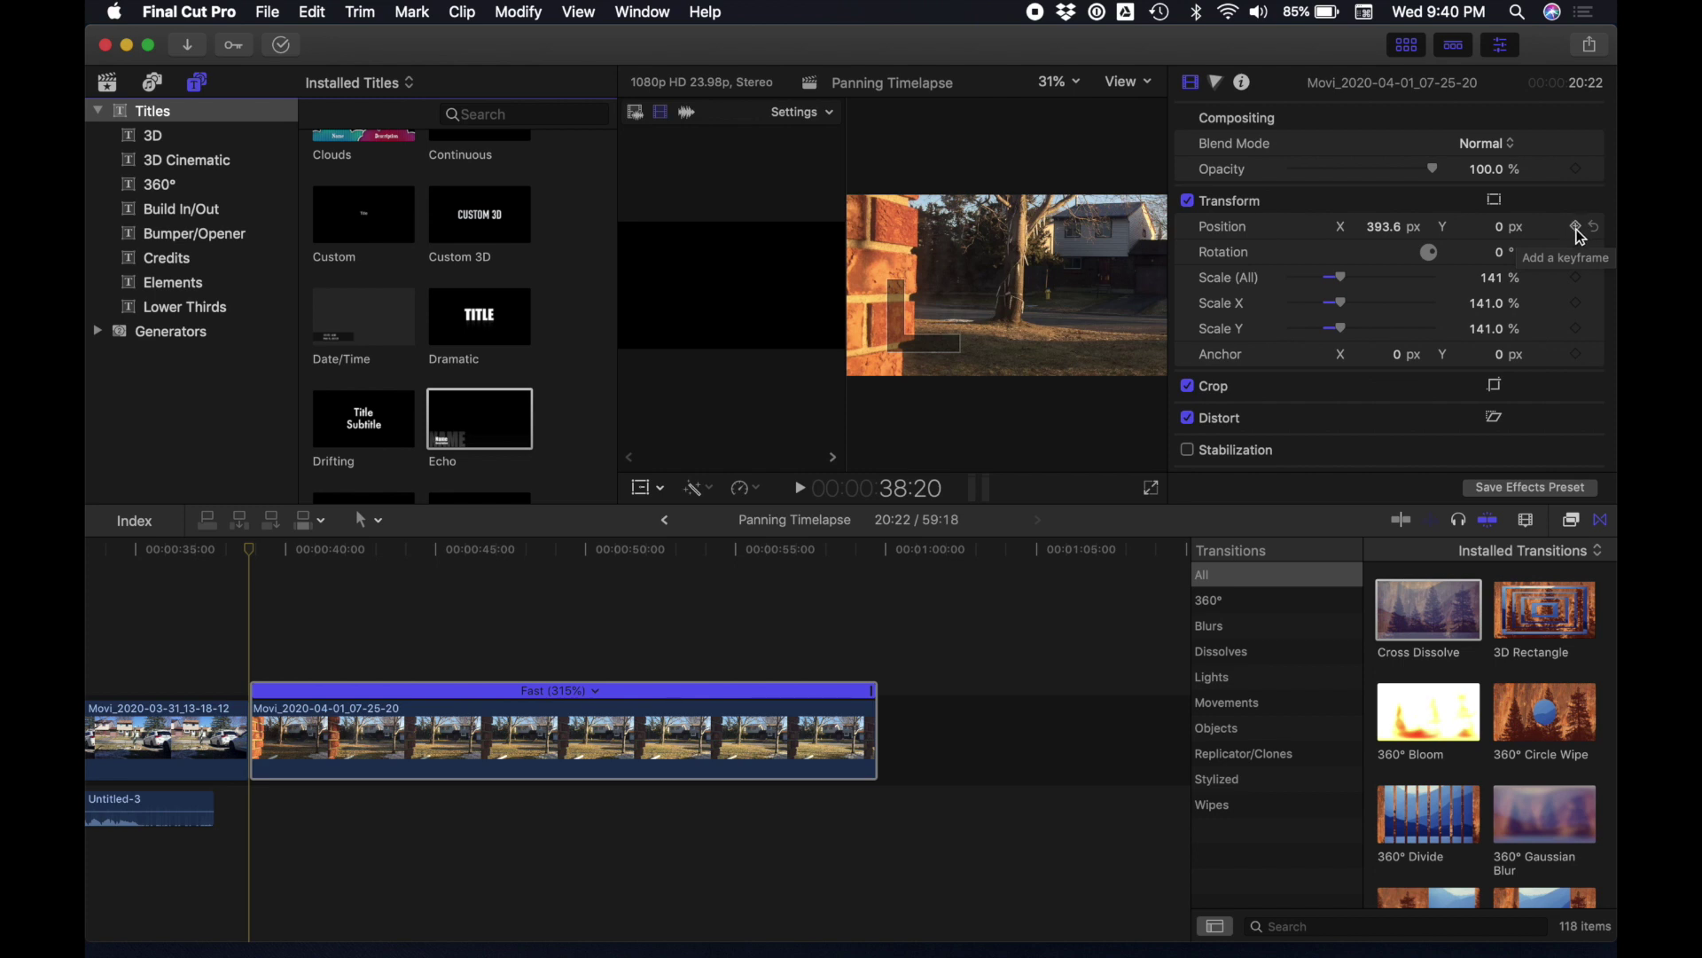
pyautogui.click(1580, 236)
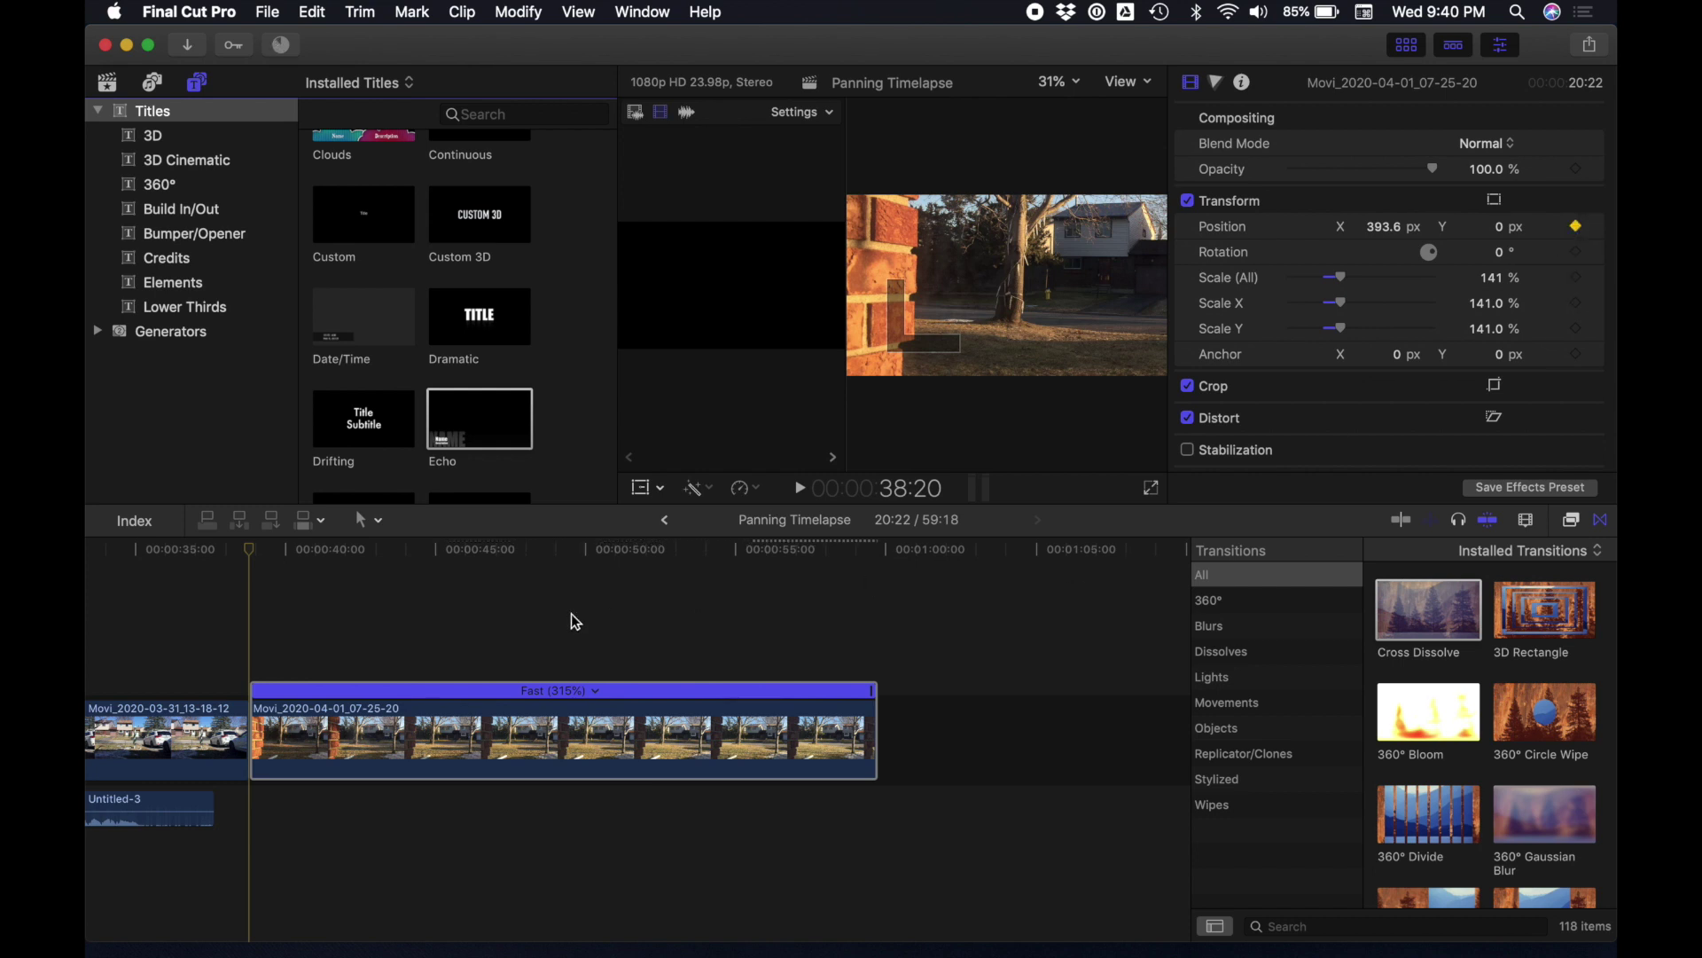
# - Add a second position keyframe at the clip's end, 59:18, with X shifted to a negative value near the image's opposite edge
pyautogui.moveTo(256, 560); pyautogui.dragTo(874, 568)
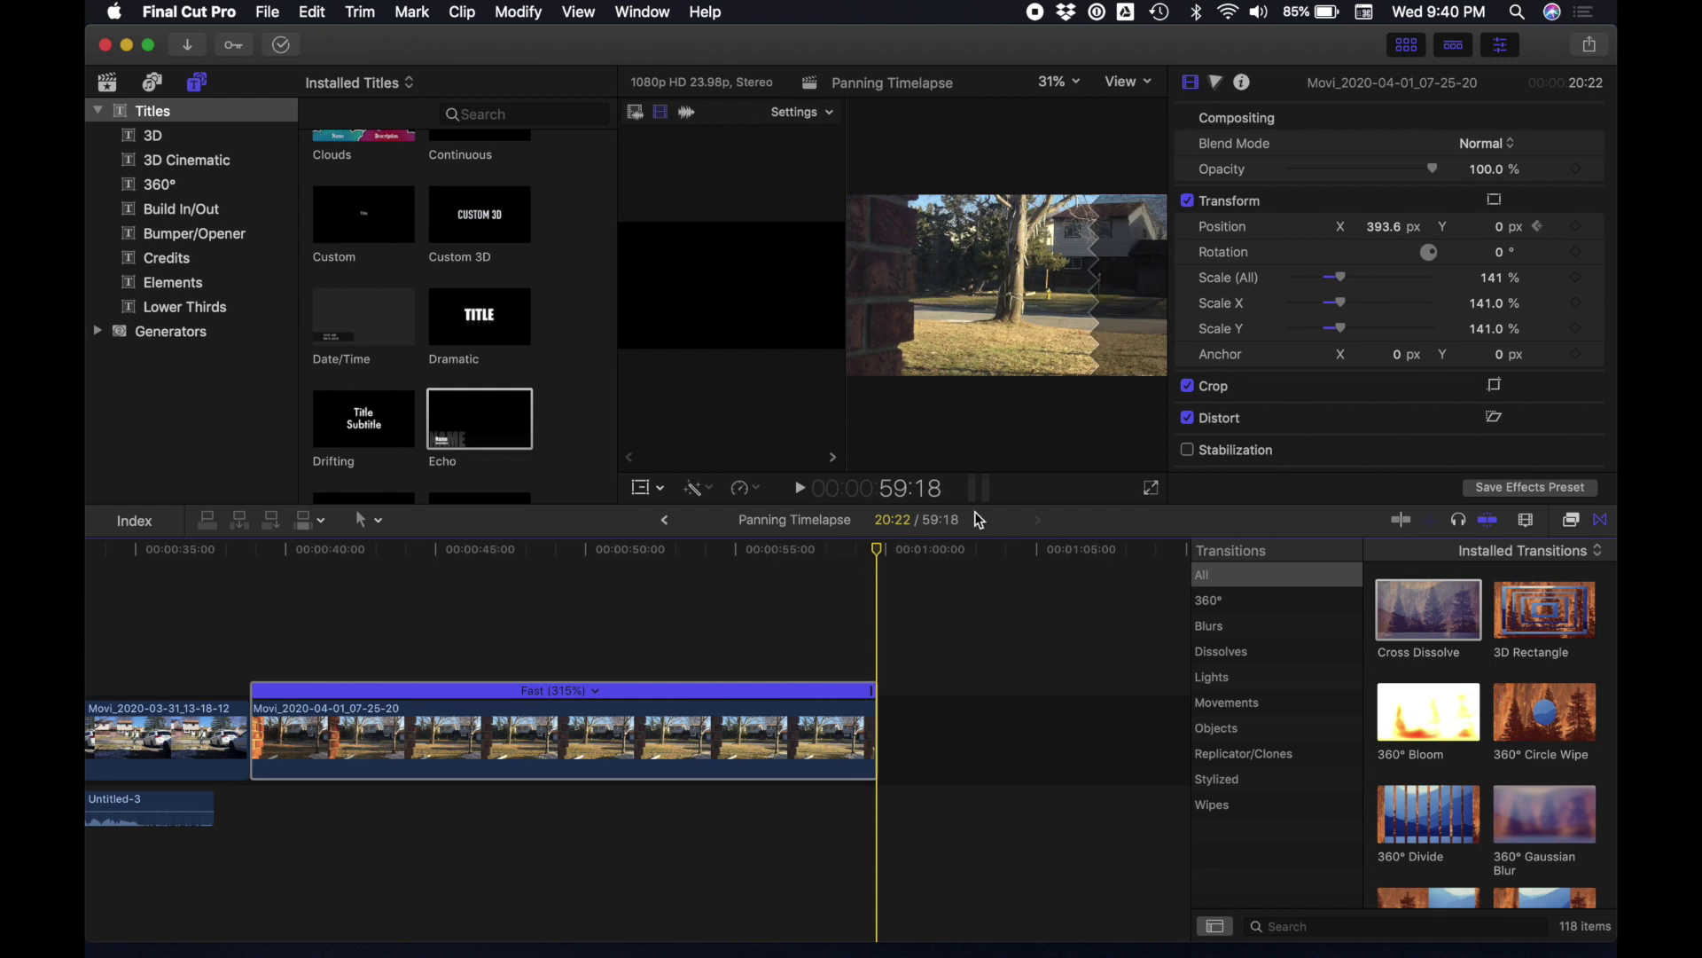
pyautogui.click(1579, 228)
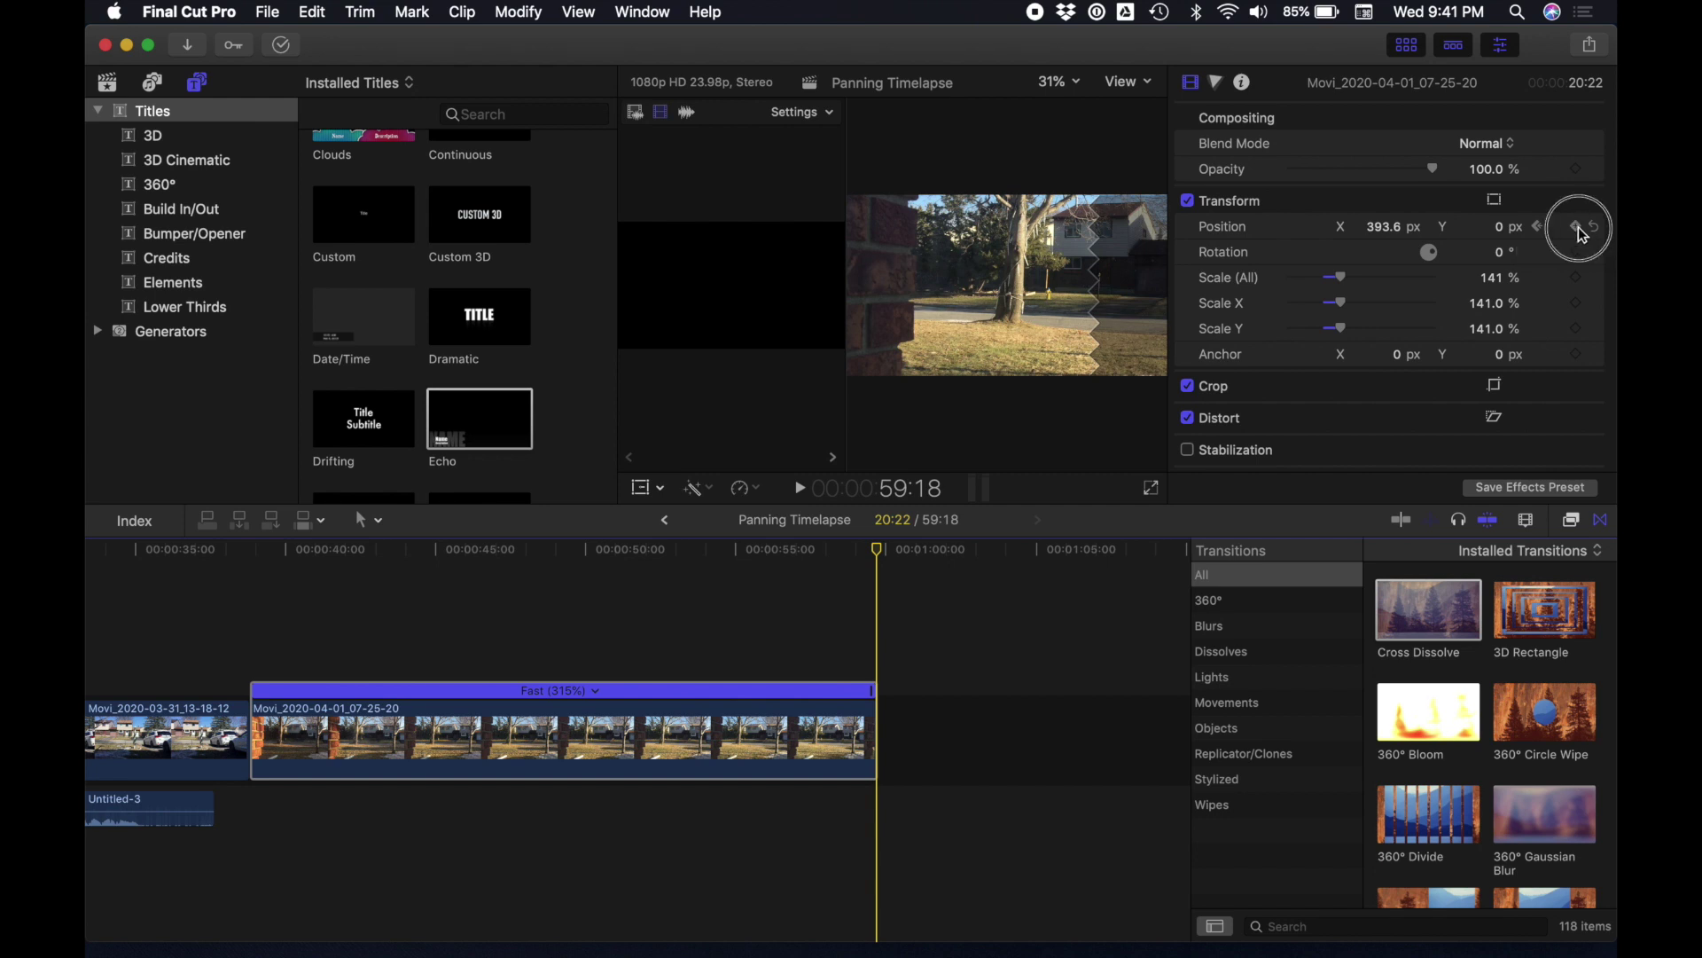
pyautogui.click(1383, 229)
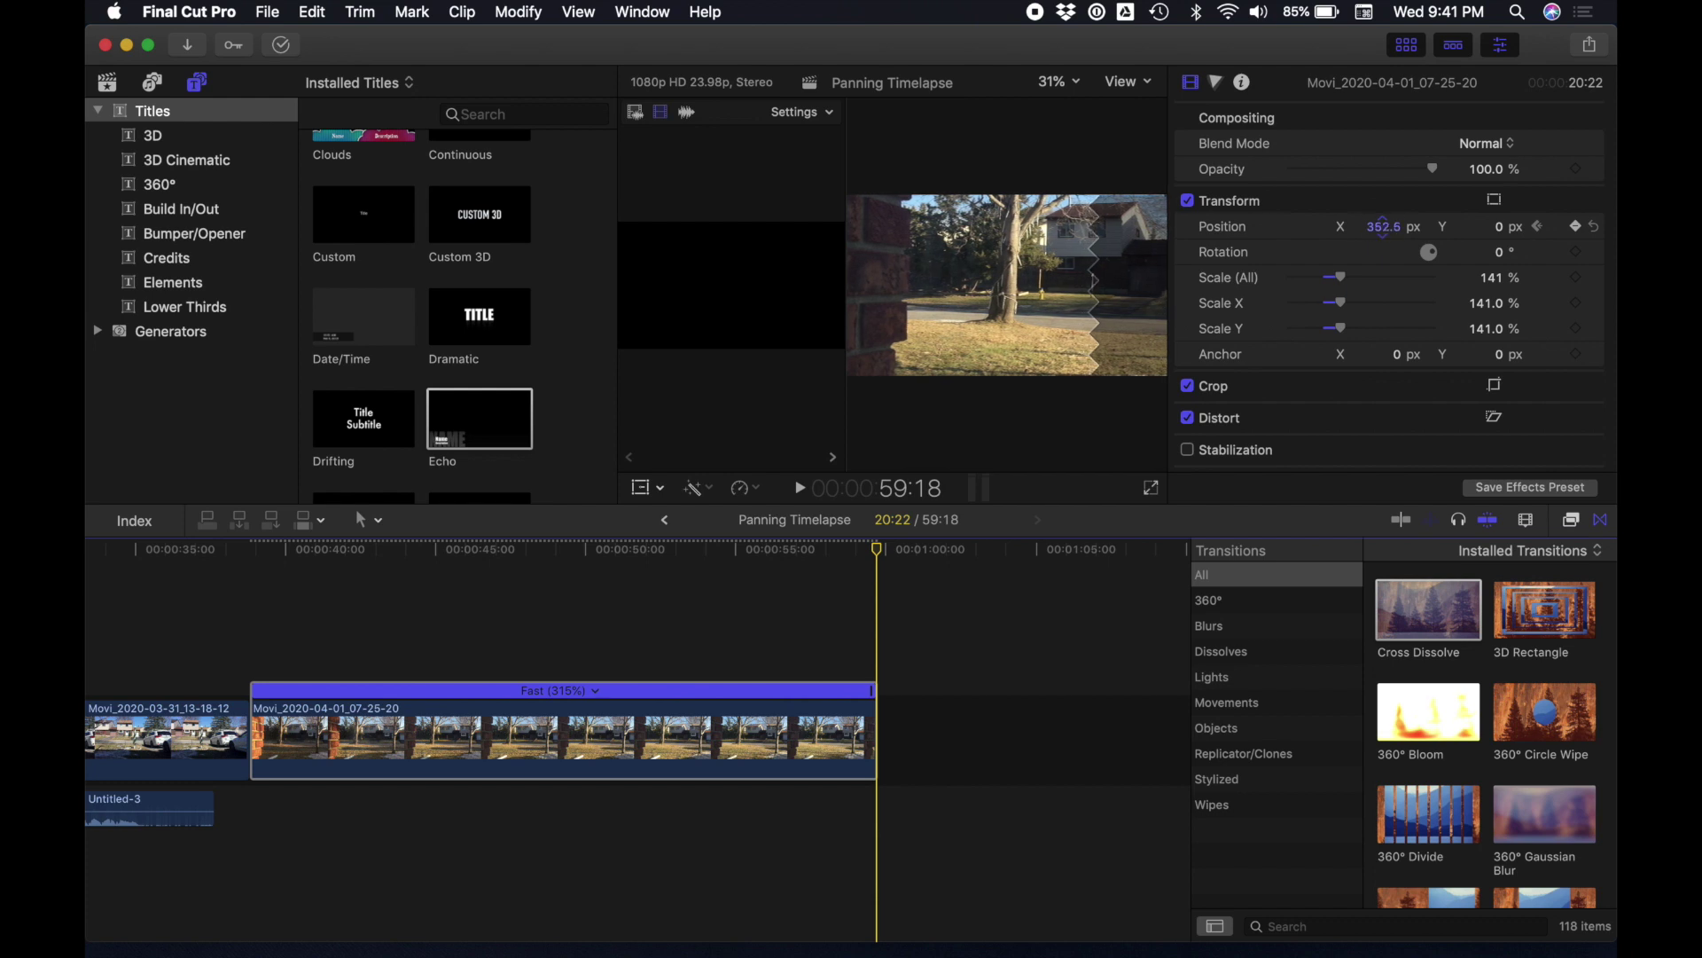
pyautogui.moveTo(1383, 228); pyautogui.dragTo(1383, 228)
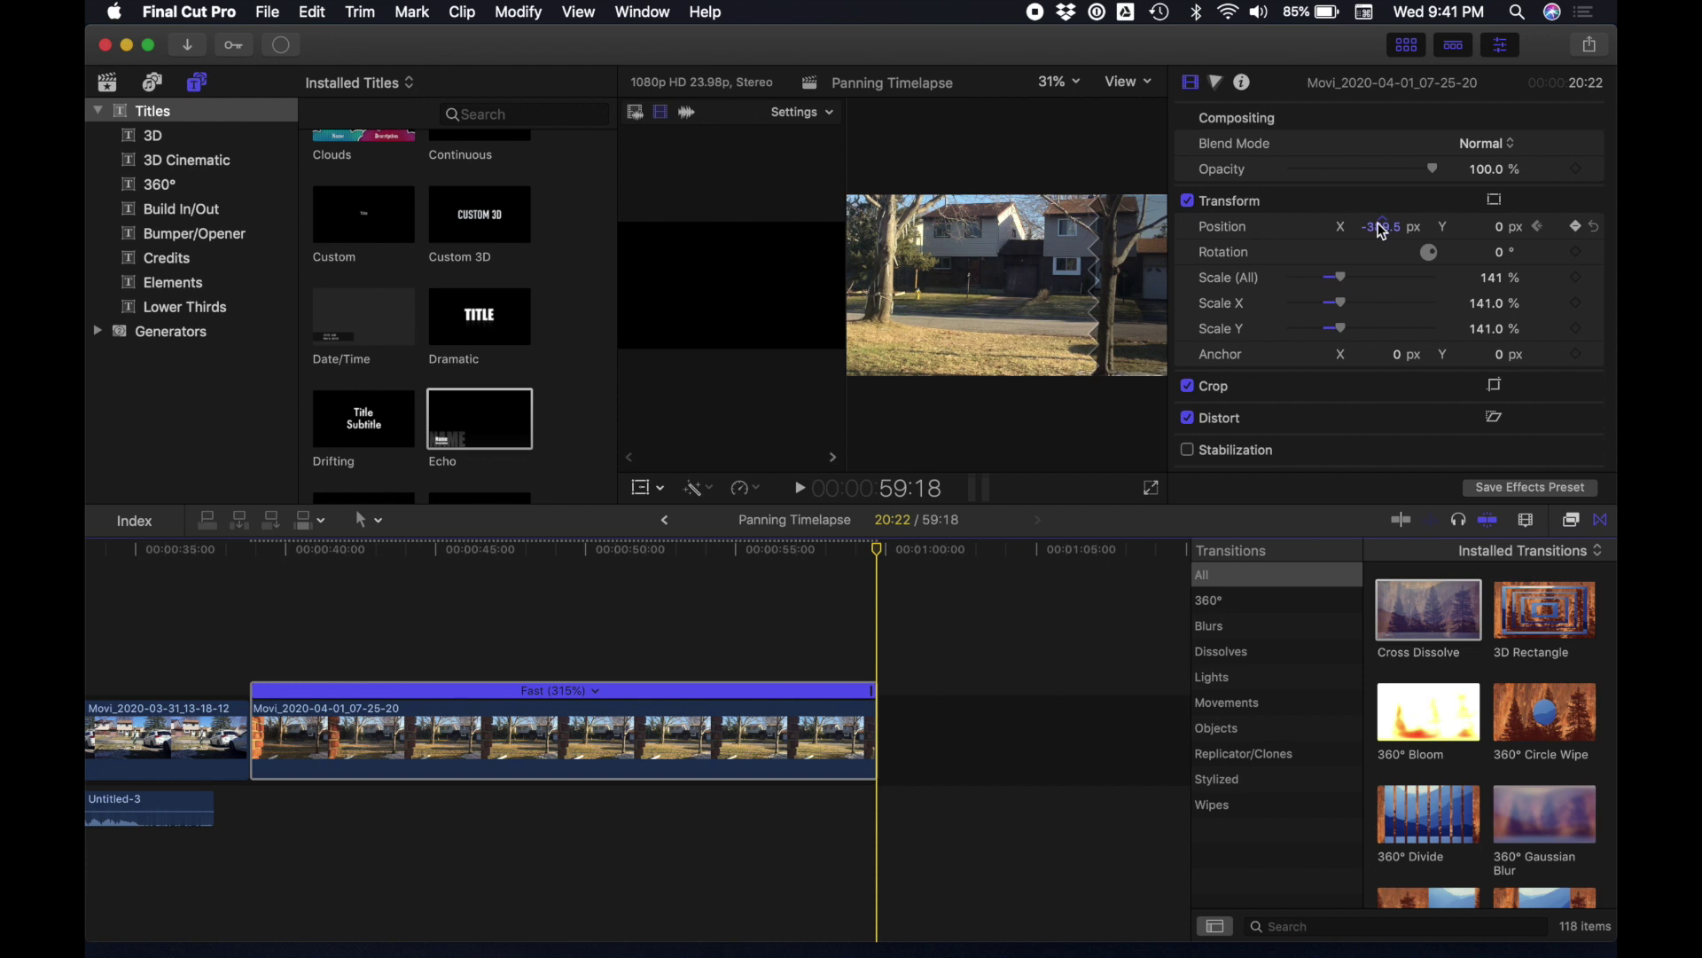
# - Play the clip from its start at 38:20 to review the panning movement
pyautogui.moveTo(877, 546); pyautogui.dragTo(252, 597)
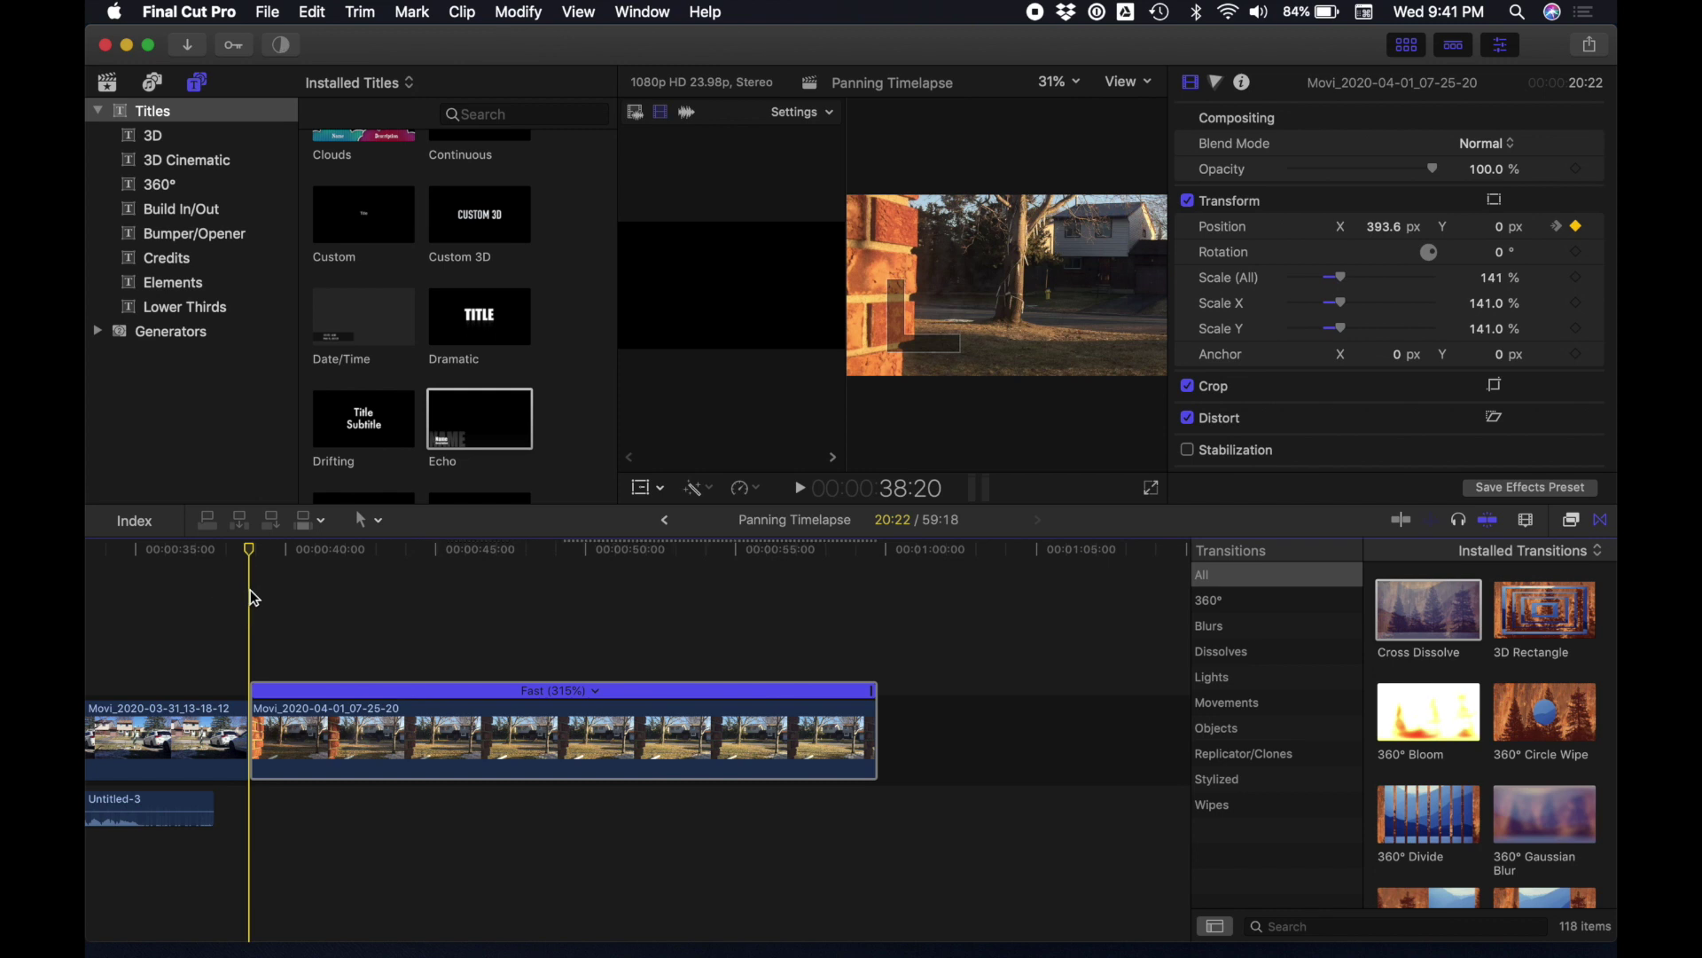
pyautogui.press('space')
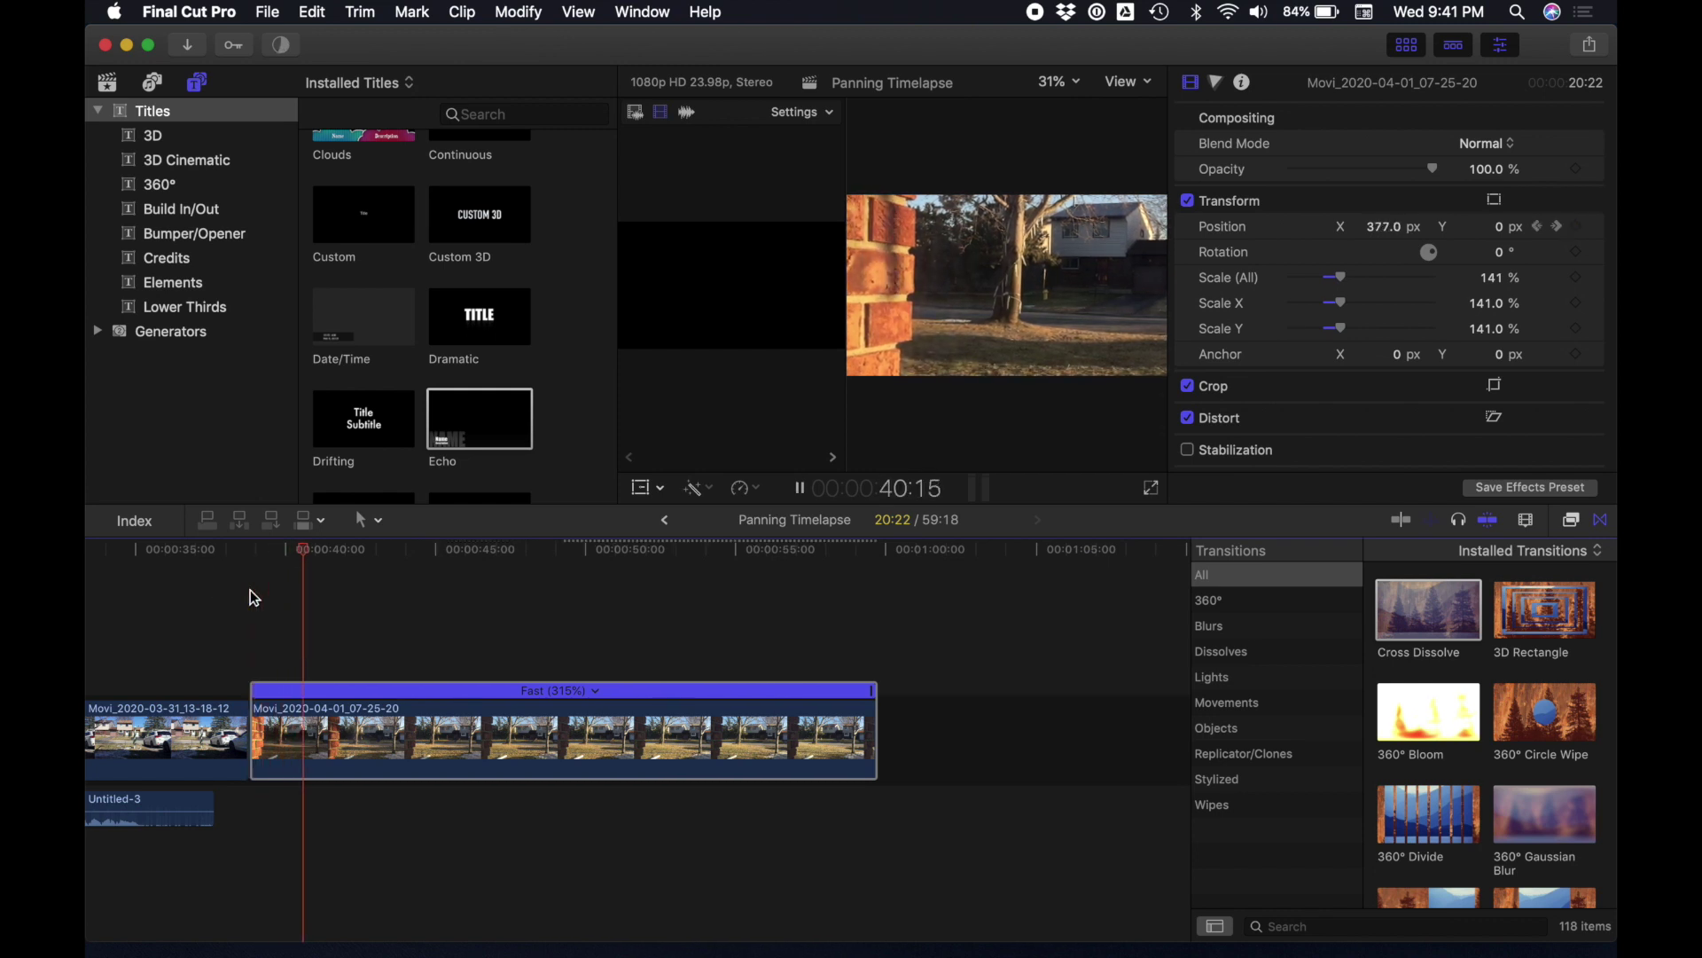